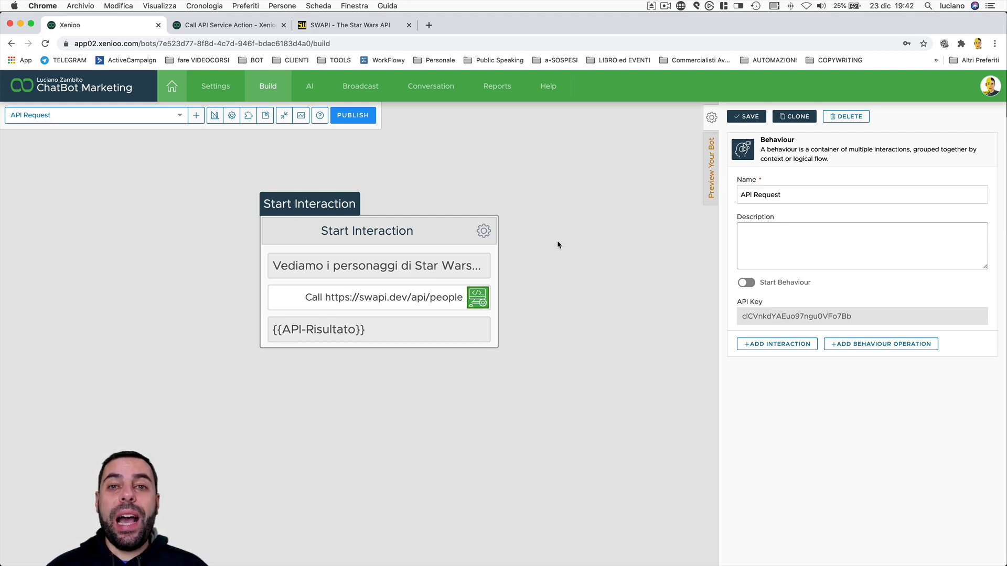
# Look through the Call API Service documentation, covering the request method, service URL, credentials, headers and token path
pyautogui.click(220, 31)
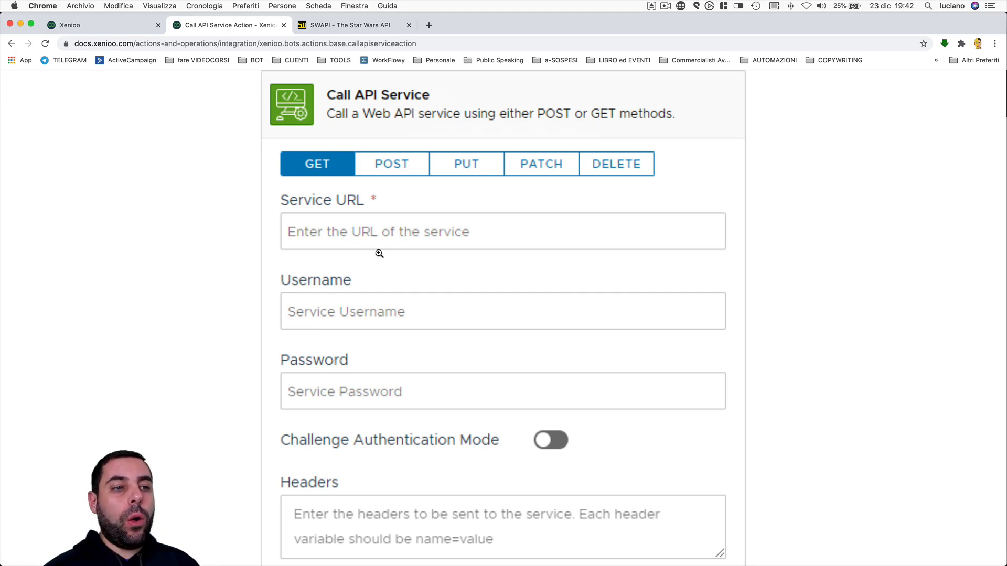
pyautogui.scroll(-4, 379, 253)
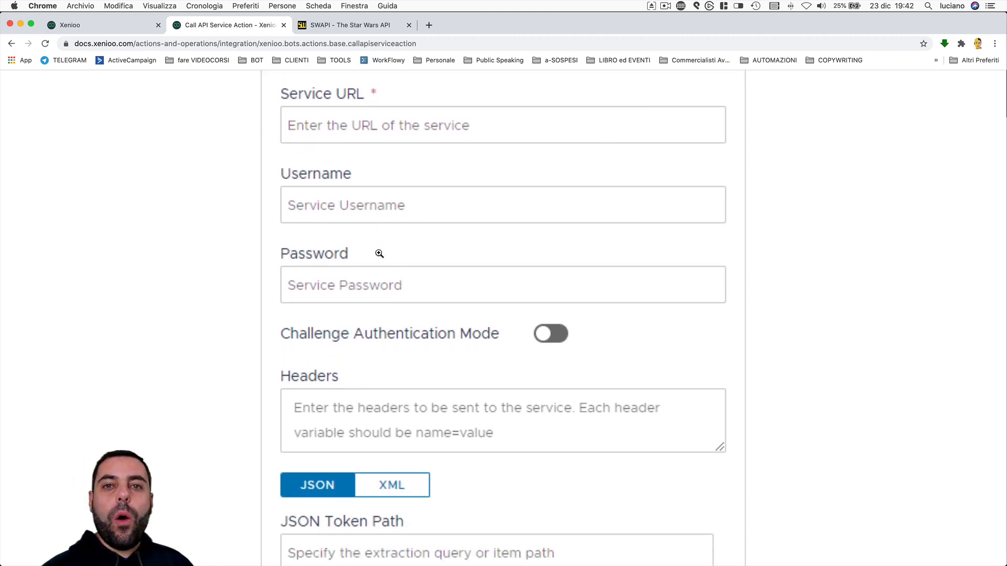
pyautogui.scroll(-5, 380, 253)
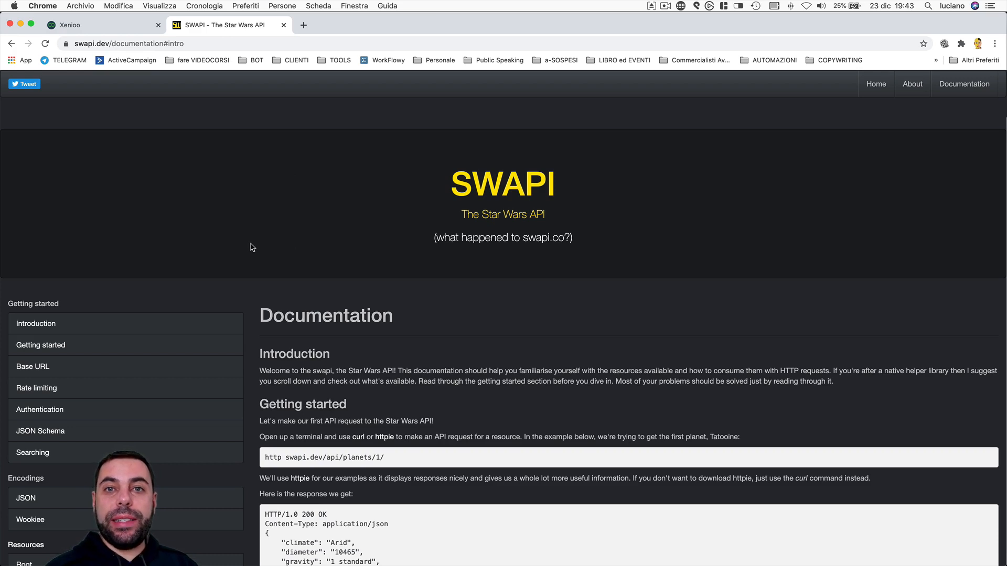
# Return to the bot builder and review the Start Interaction's intro text, Call API Service settings and {{API-Risultato}} message
pyautogui.click(130, 29)
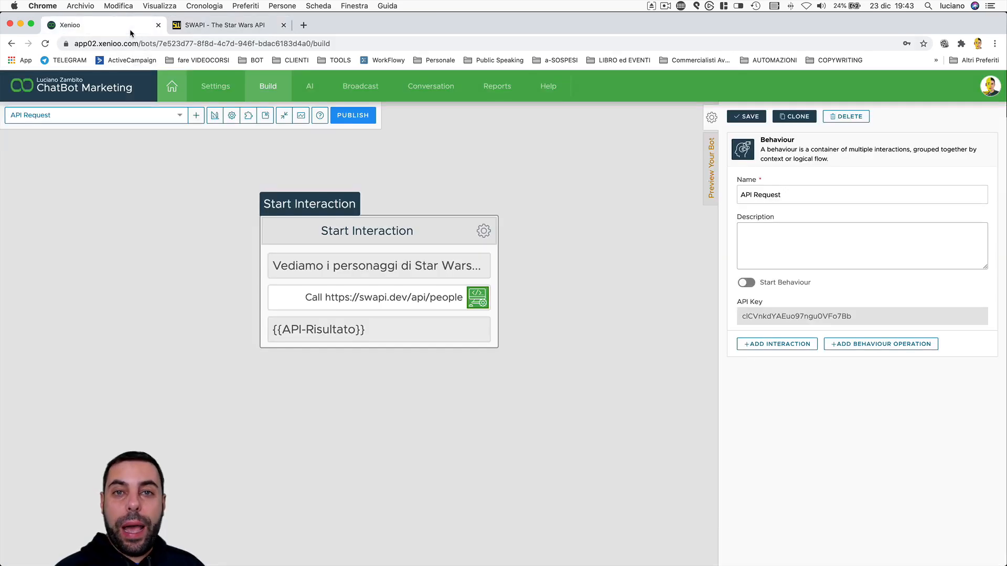
pyautogui.click(417, 237)
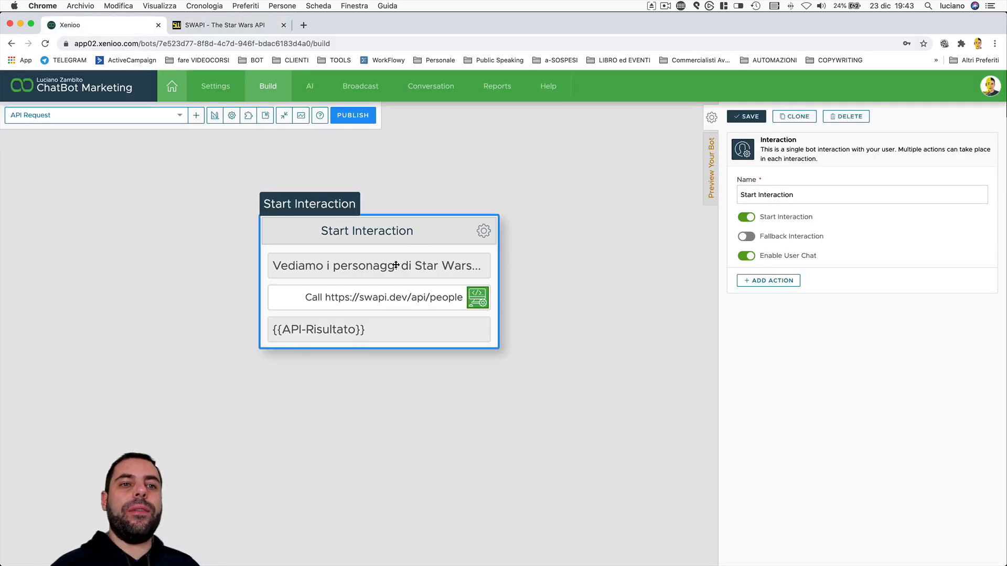
pyautogui.click(394, 266)
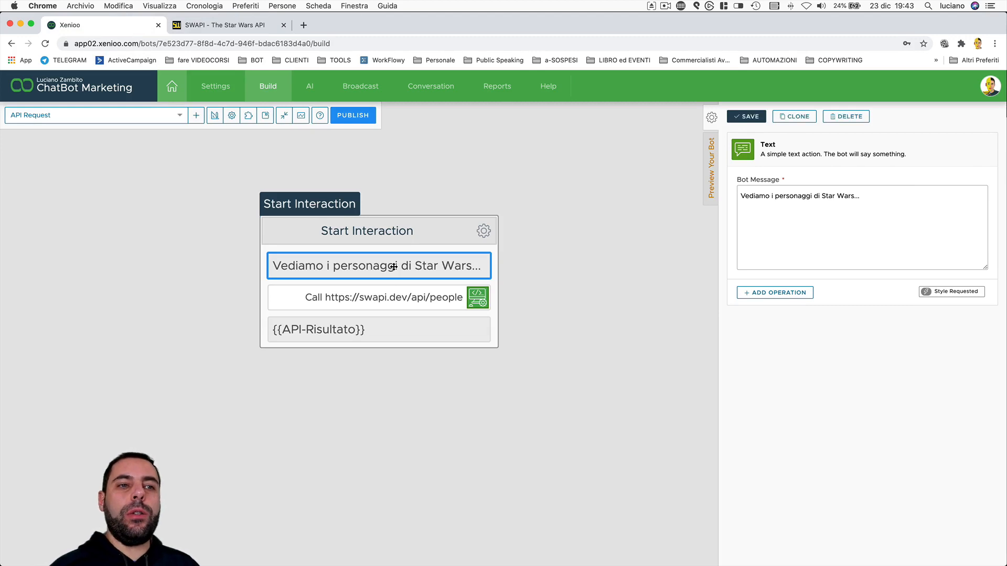
pyautogui.click(414, 298)
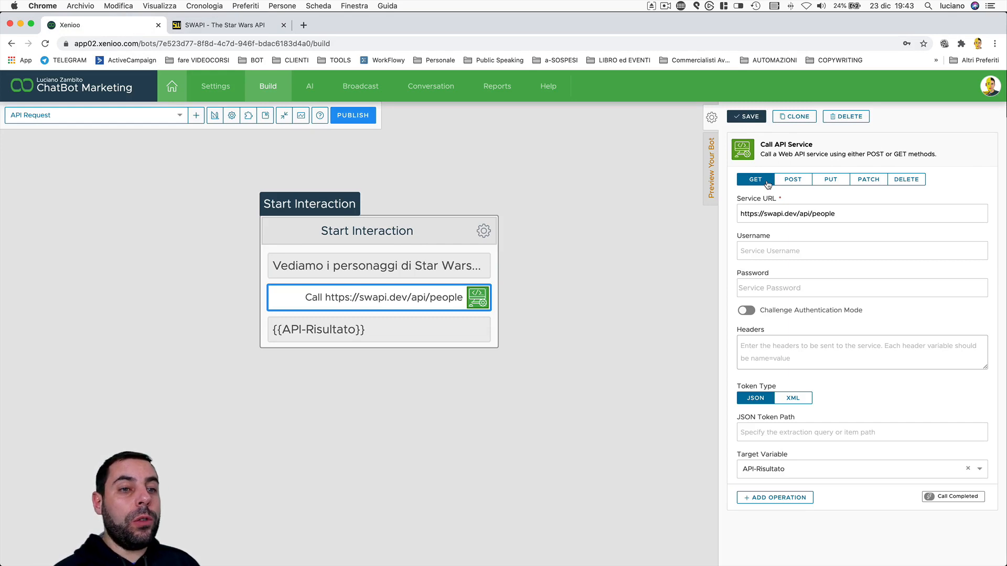
pyautogui.tripleClick(850, 213)
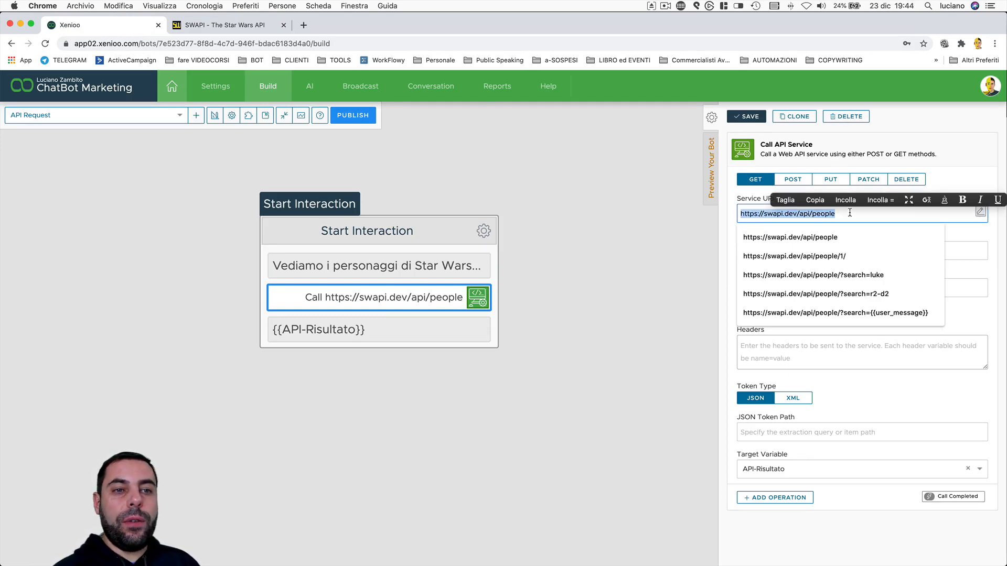
pyautogui.click(849, 213)
pyautogui.click(724, 221)
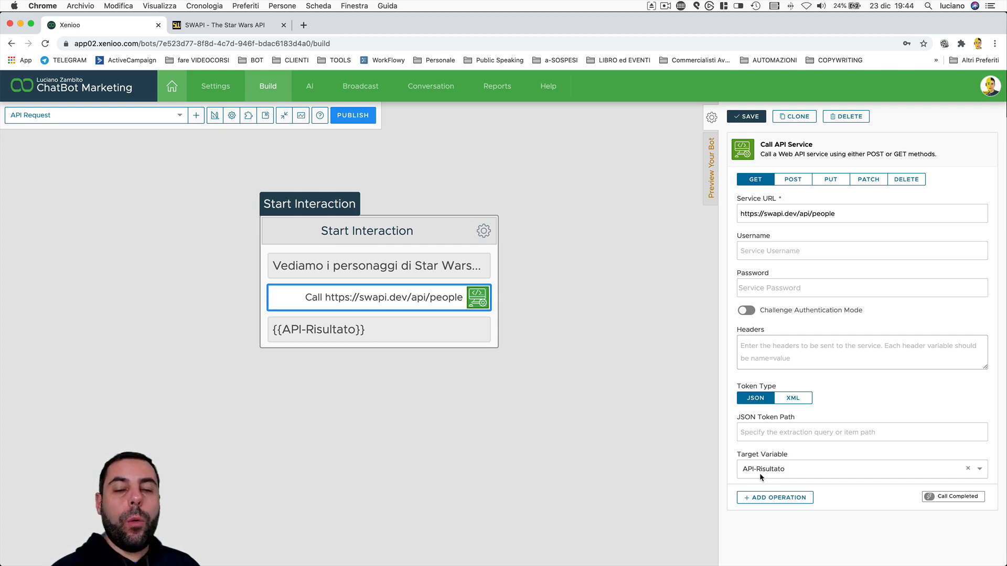
pyautogui.click(316, 331)
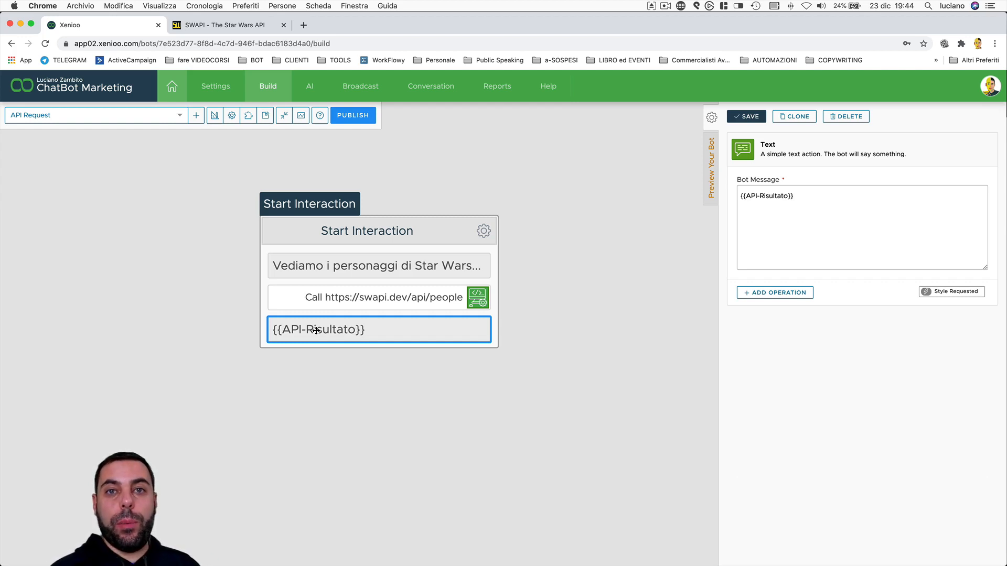
# Preview the bot and examine the people API response, including its count field
pyautogui.click(711, 168)
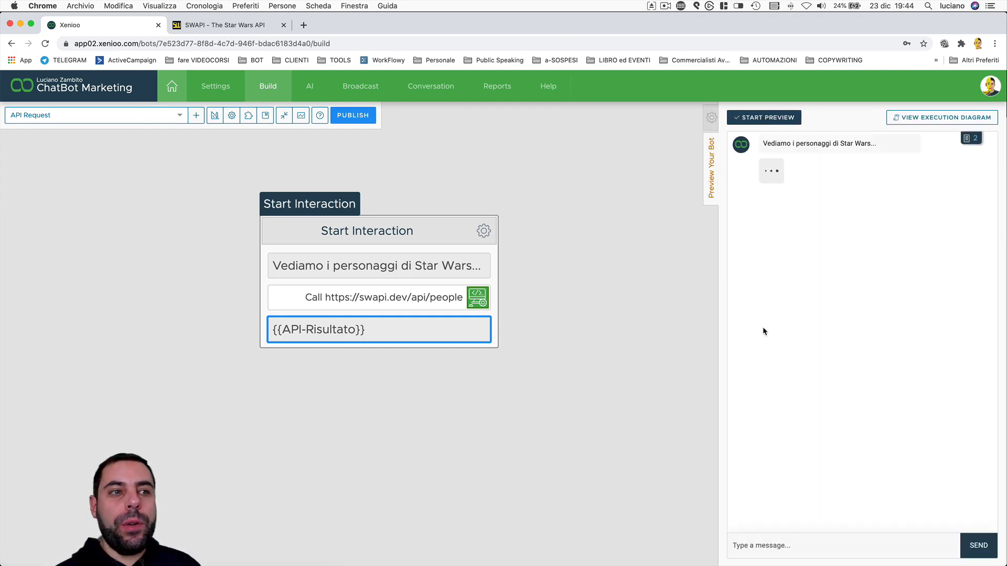
pyautogui.scroll(-5, 872, 302)
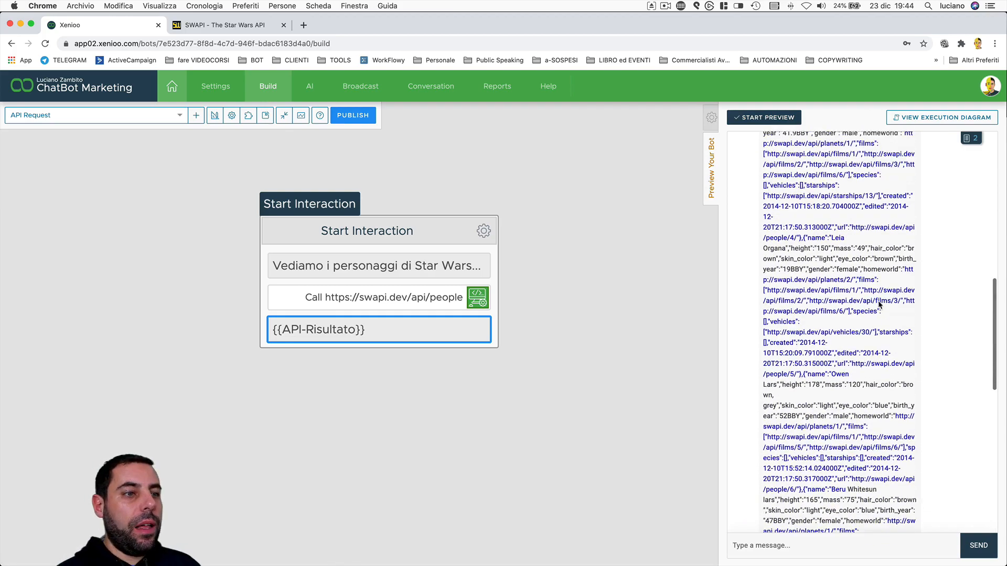
pyautogui.scroll(10, 879, 305)
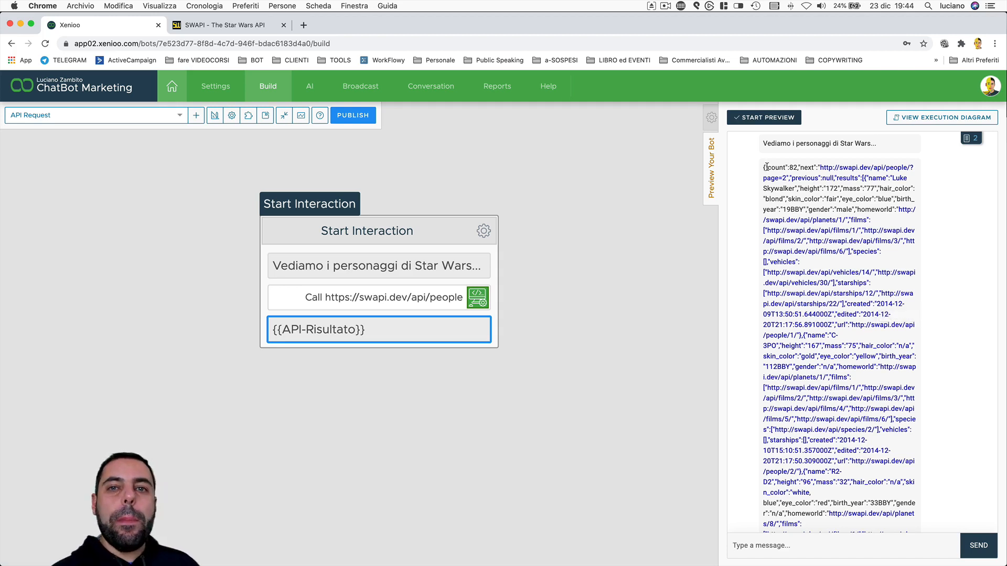
pyautogui.moveTo(766, 167); pyautogui.dragTo(798, 168)
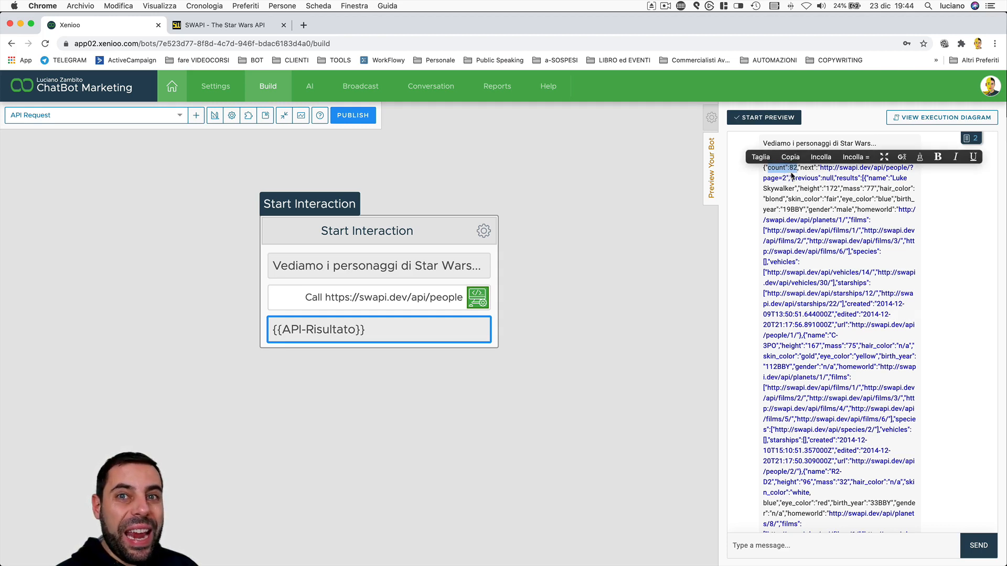
# Change the question text in the "Cerca per R2-D2" interaction to "Cerco le informazioni per R2-D2" and save it
pyautogui.click(418, 300)
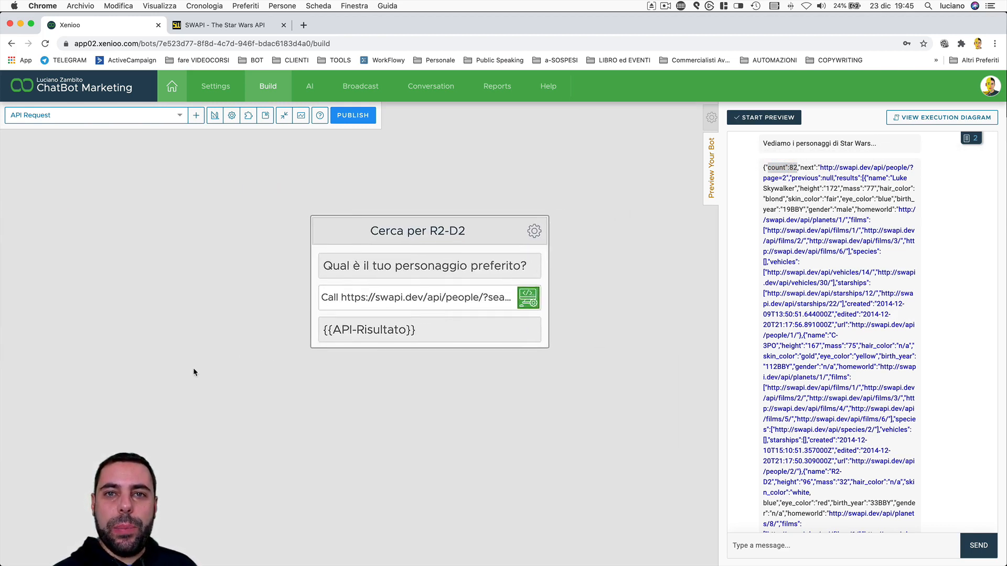
pyautogui.click(273, 326)
pyautogui.click(428, 237)
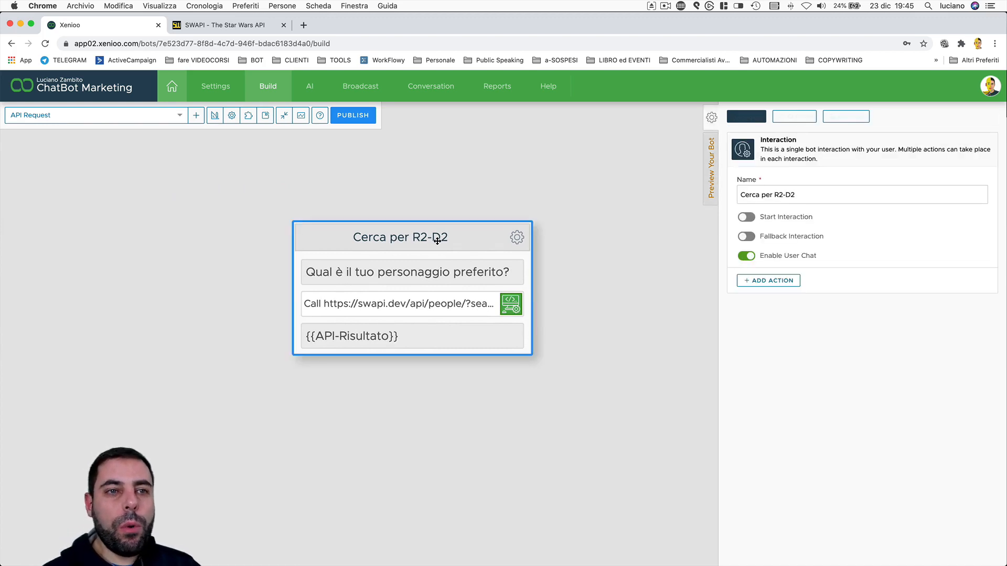
pyautogui.click(430, 271)
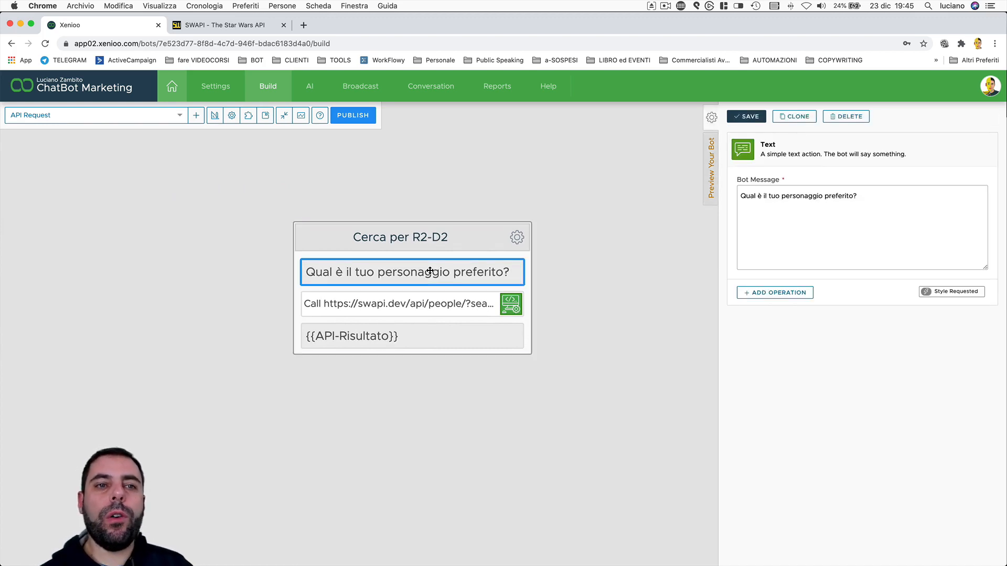
pyautogui.tripleClick(838, 196)
pyautogui.write('Cerco le informazoni')
pyautogui.press('BackSpace')
pyautogui.press('BackSpace')
pyautogui.press('BackSpace')
pyautogui.write('ioni per R2-D2')
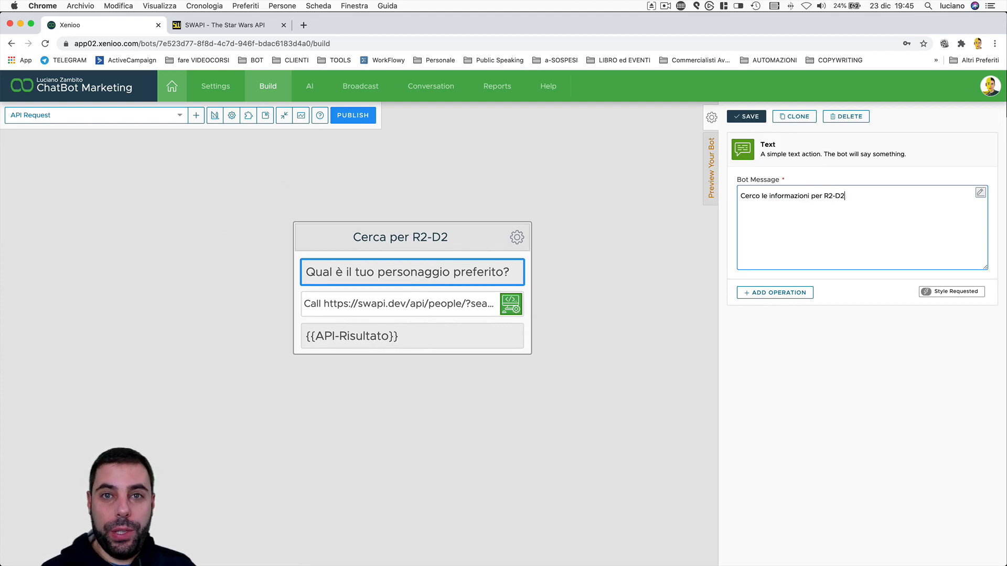
pyautogui.click(746, 116)
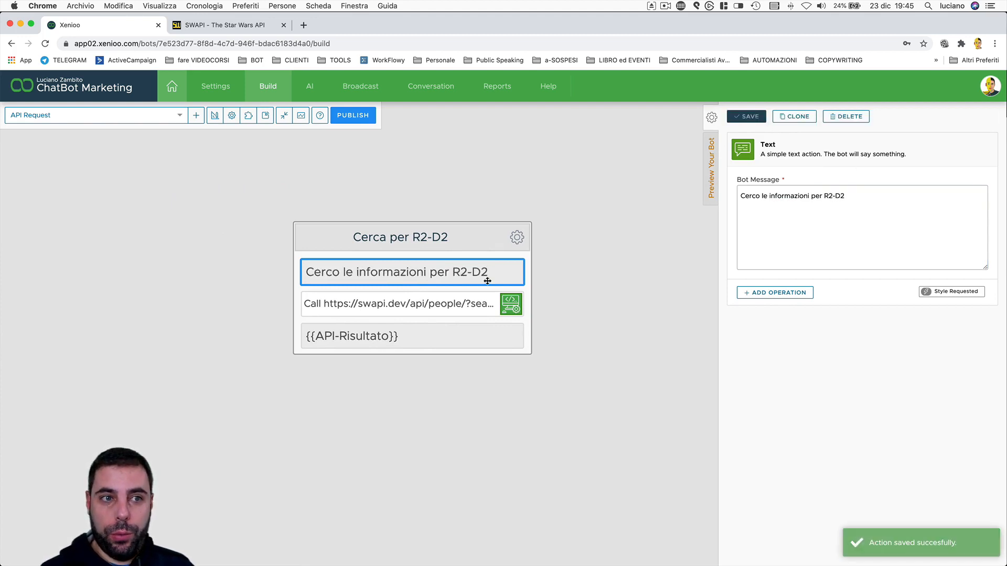
# Inspect the API call in the "Cerca per R2-D2" interaction, focusing on the search parameter in its service URL
pyautogui.click(438, 305)
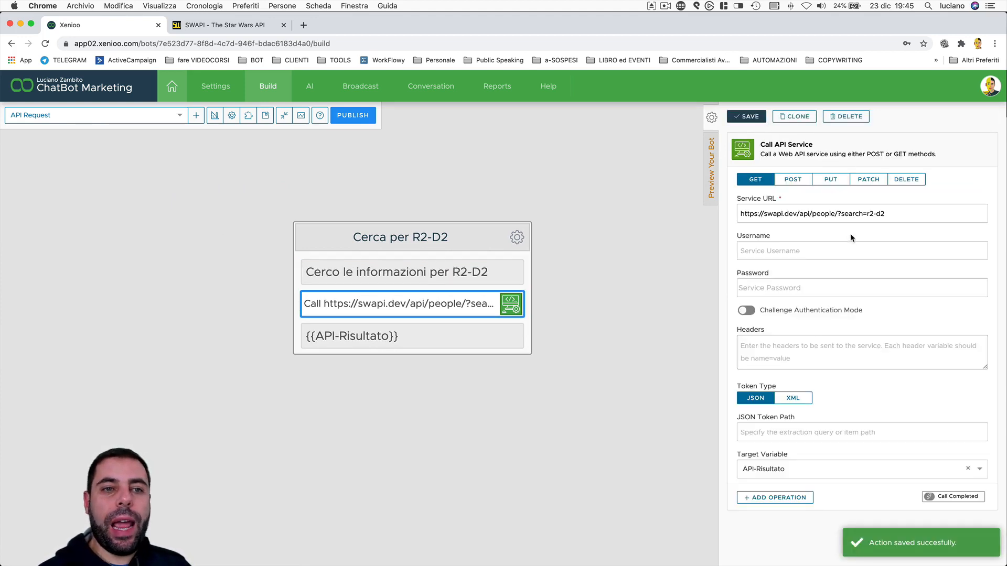
pyautogui.click(828, 214)
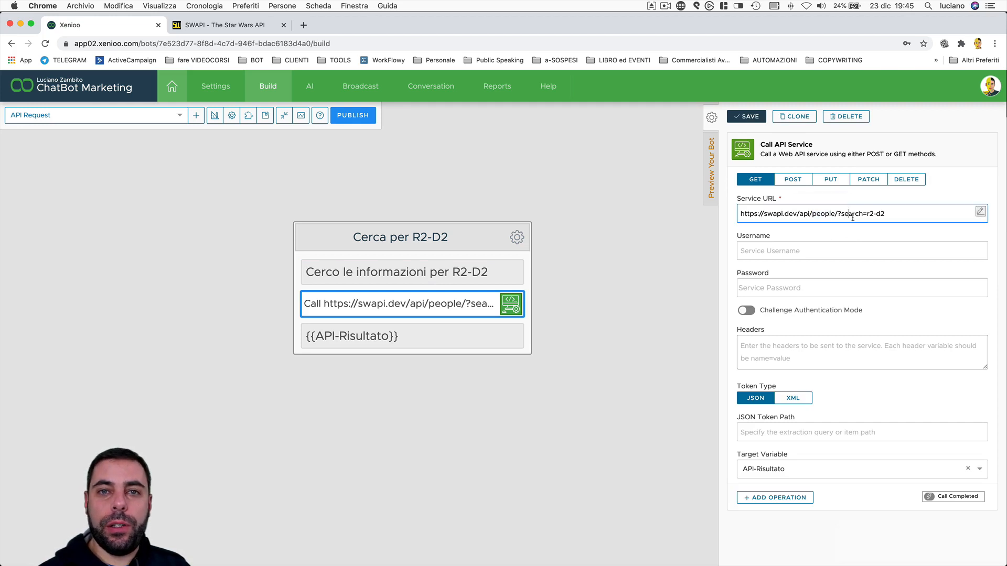
pyautogui.moveTo(893, 215); pyautogui.dragTo(867, 213)
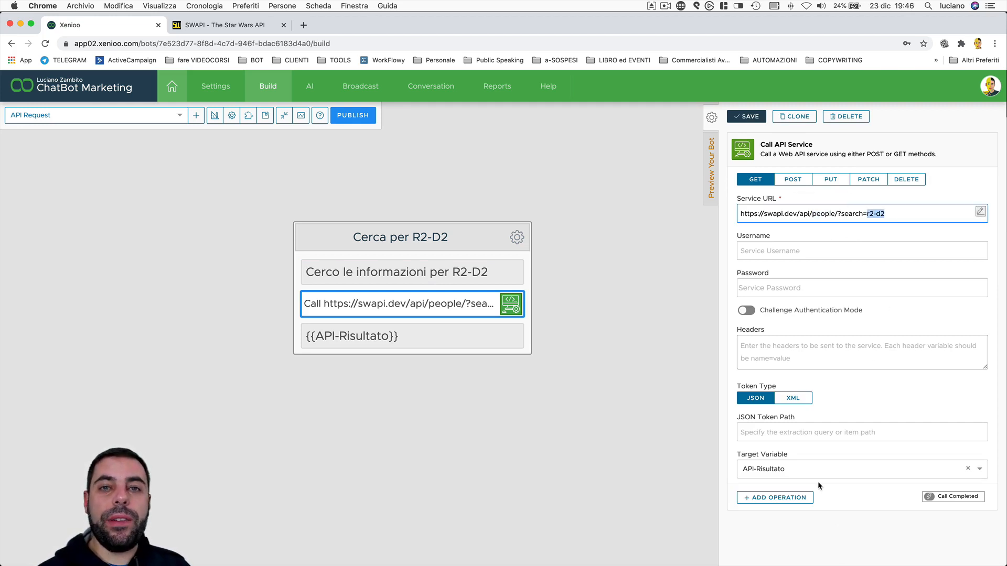
# Save the {{API-Risultato}} message of "Cerca per R2-D2", then run the preview and examine the returned character data
pyautogui.click(423, 338)
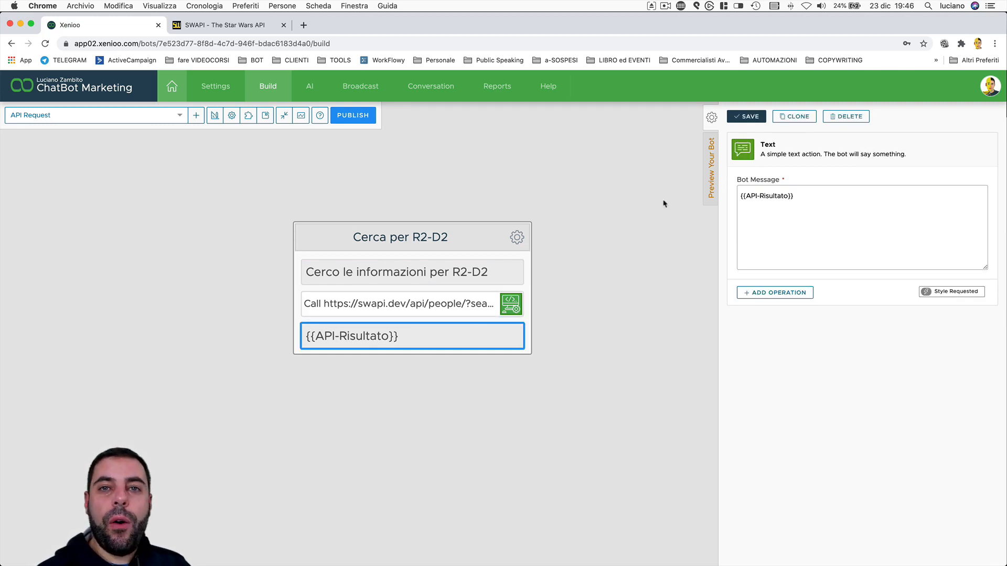
pyautogui.click(743, 119)
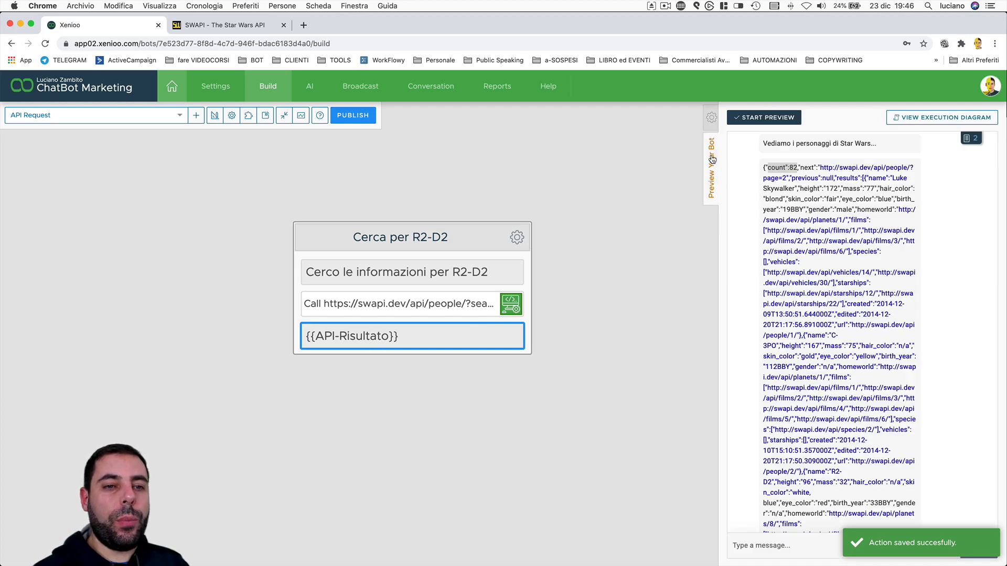
pyautogui.click(756, 115)
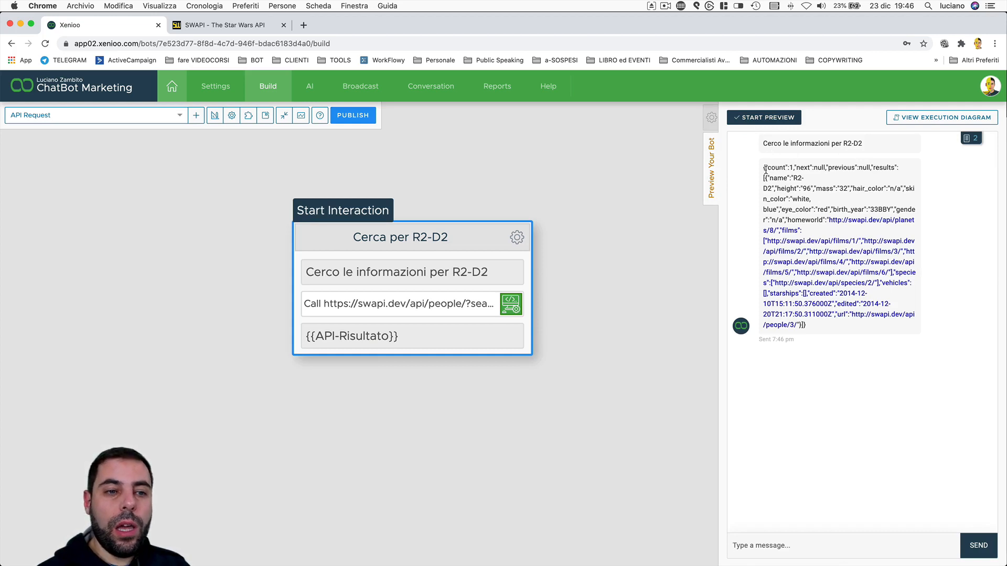
pyautogui.moveTo(789, 167)
pyautogui.mouseDown()
pyautogui.moveTo(808, 167)
pyautogui.moveTo(792, 177)
pyautogui.mouseUp()
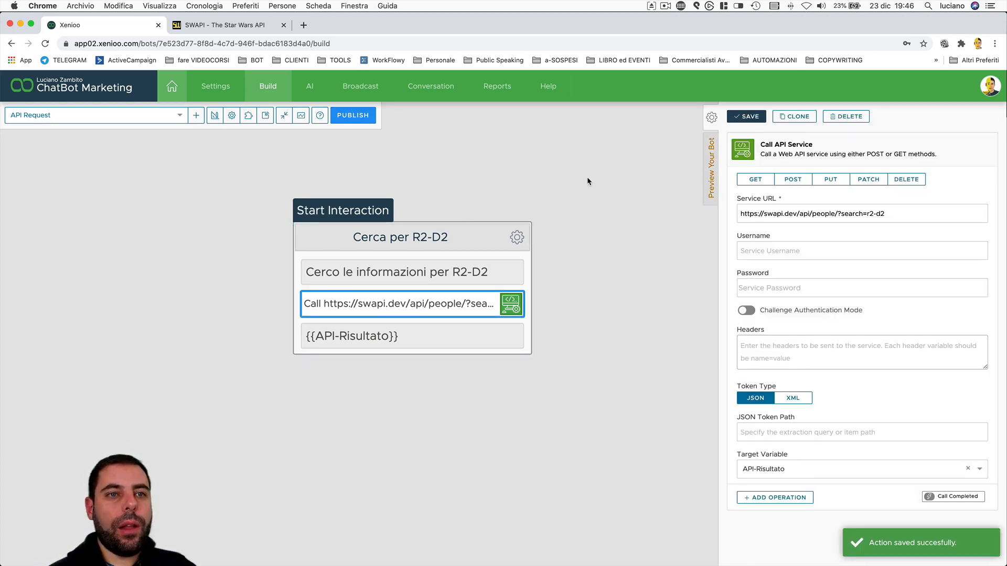
# Make the "Chiedi il Nome" interaction the start interaction and save it
pyautogui.moveTo(587, 179); pyautogui.dragTo(208, 196)
pyautogui.moveTo(292, 302); pyautogui.dragTo(249, 251)
pyautogui.click(448, 217)
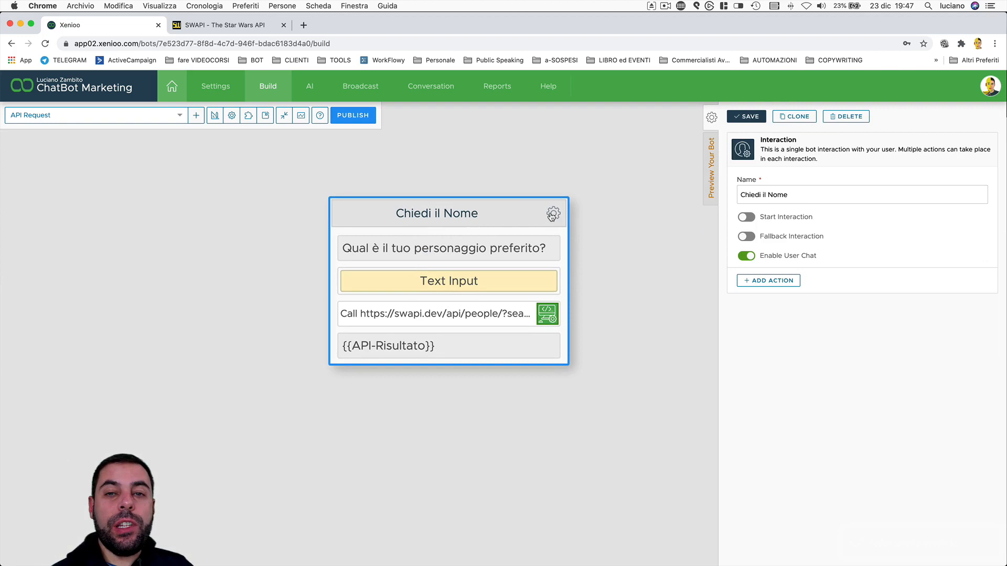
pyautogui.click(742, 217)
pyautogui.click(747, 117)
# Review the question, text input and API call of "Chiedi il Nome", checking the {{user_message}} search URL, and save the API call
pyautogui.click(445, 244)
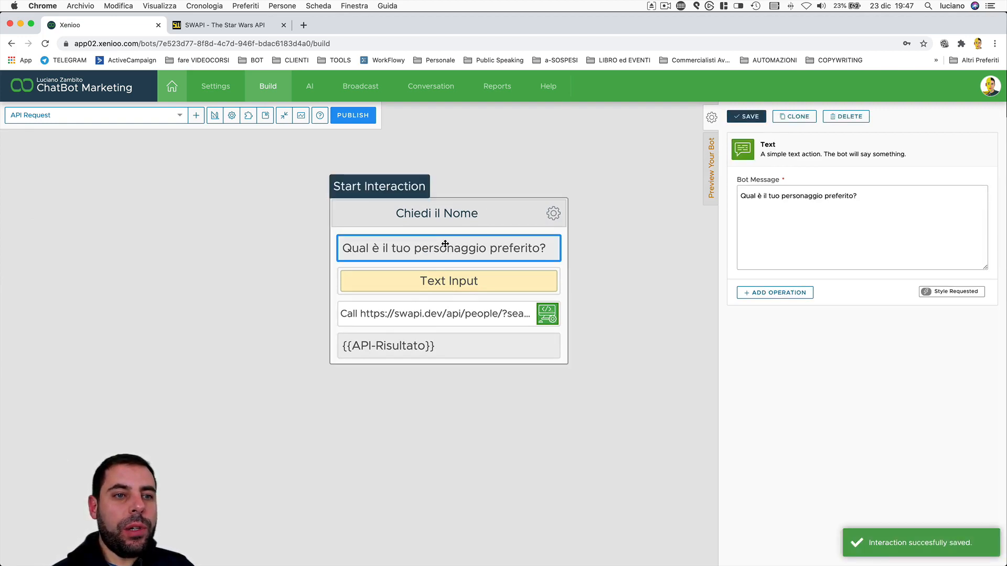
pyautogui.click(443, 286)
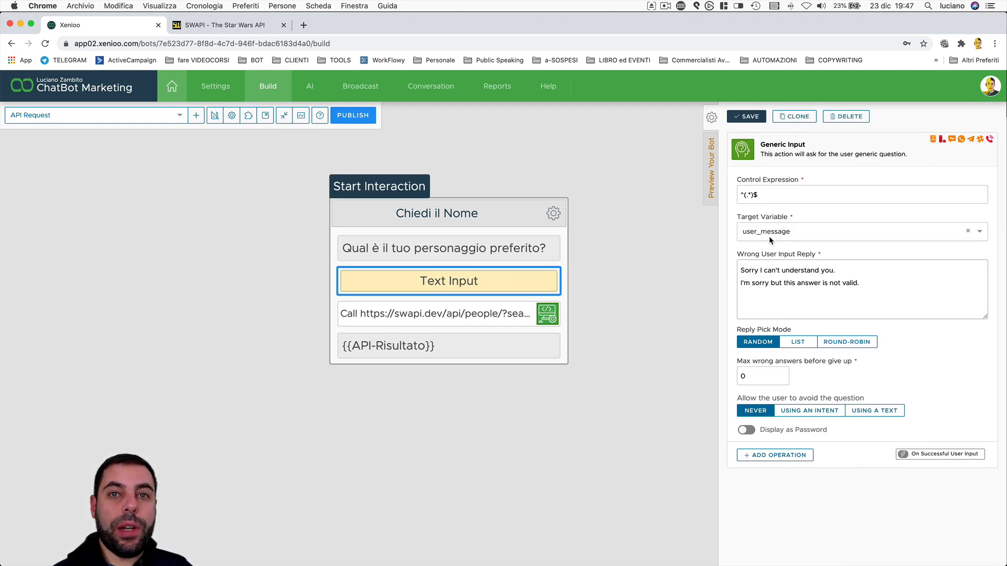
pyautogui.click(452, 314)
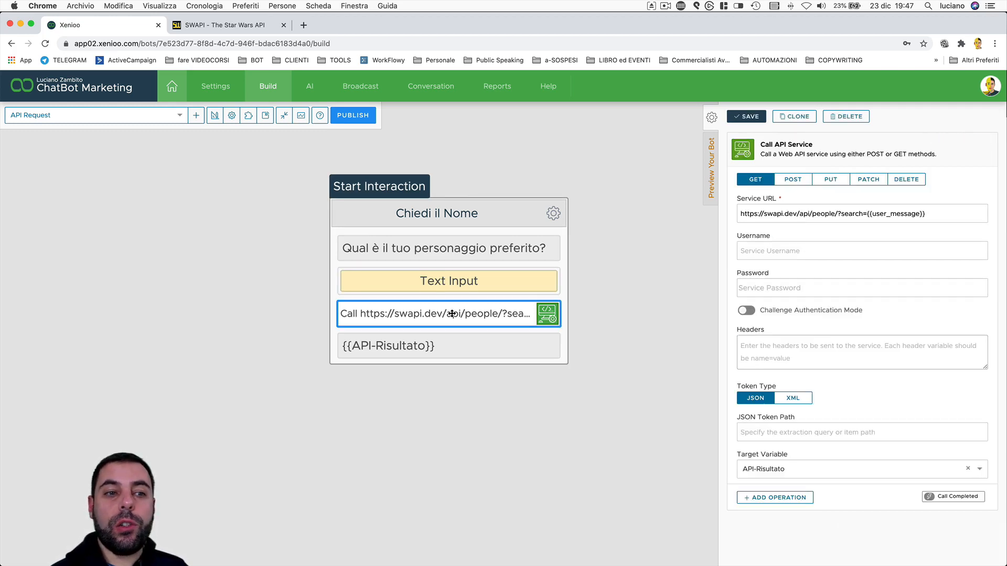
pyautogui.click(845, 215)
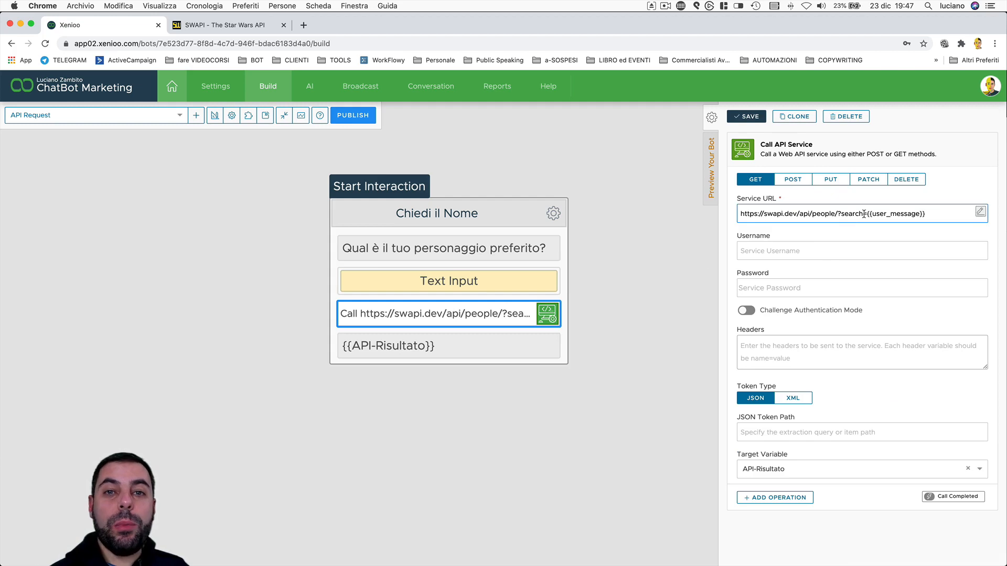
pyautogui.click(747, 118)
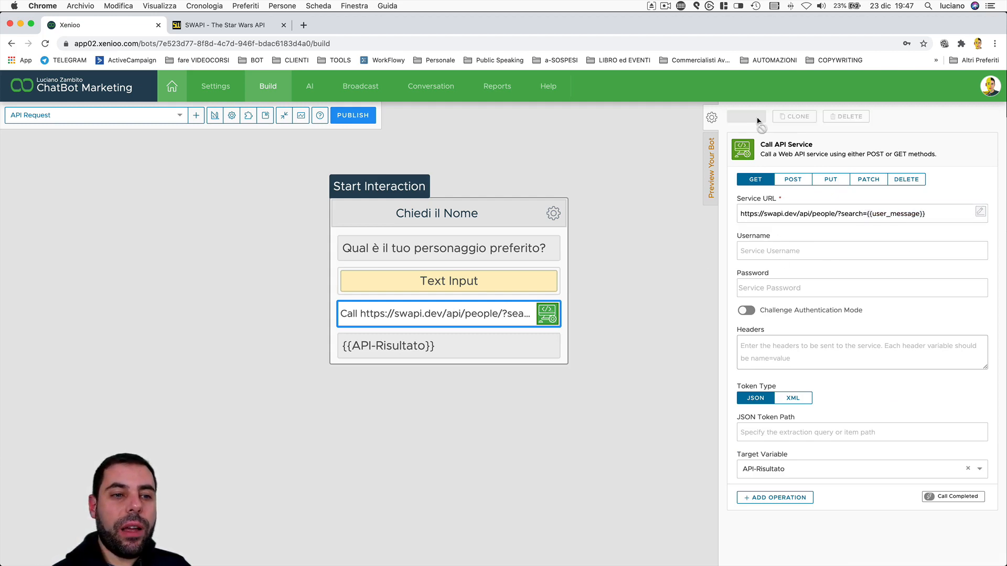
# Start the bot preview and answer the favourite-character question with "r2-d2"
pyautogui.click(711, 150)
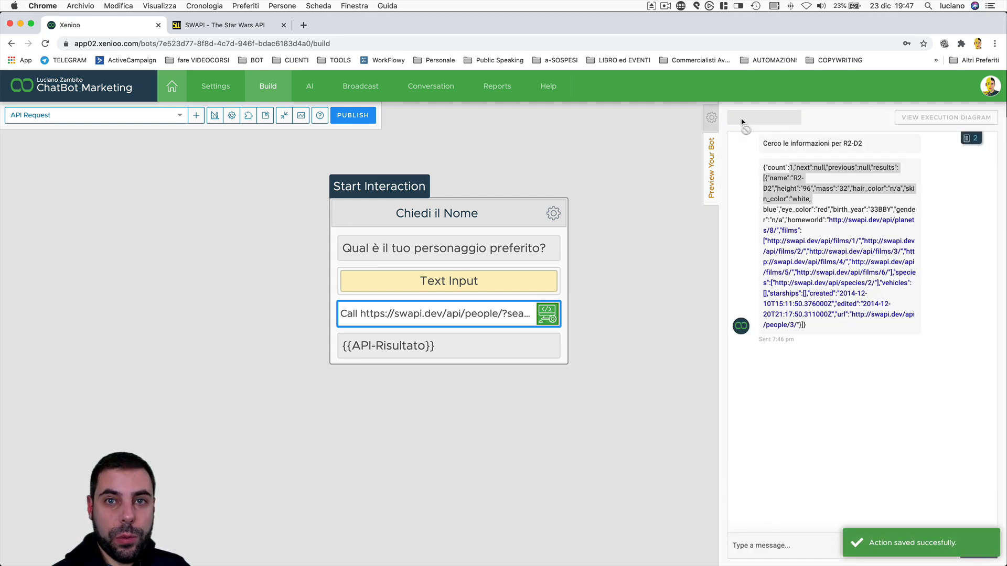
pyautogui.click(742, 122)
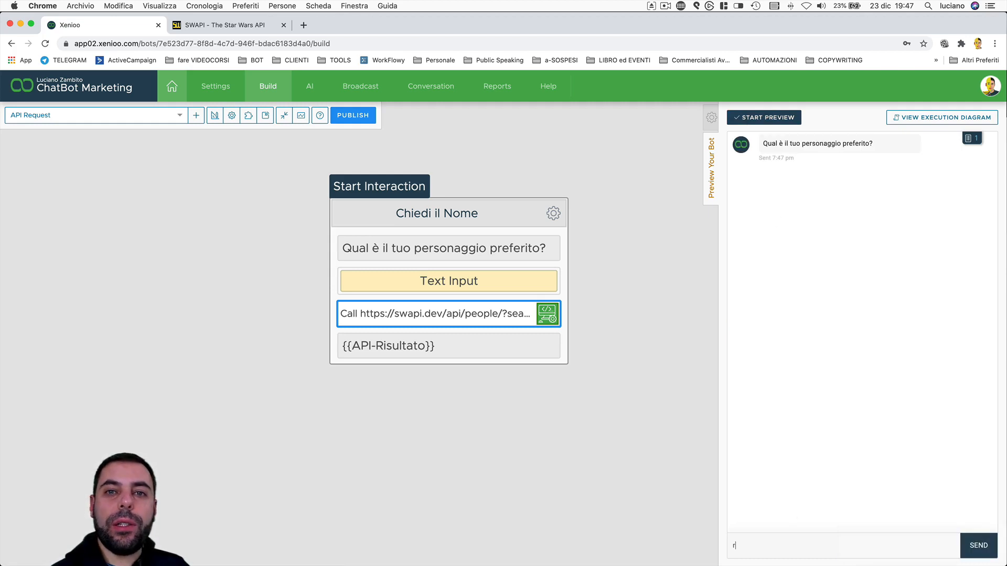
pyautogui.write('r2-d2')
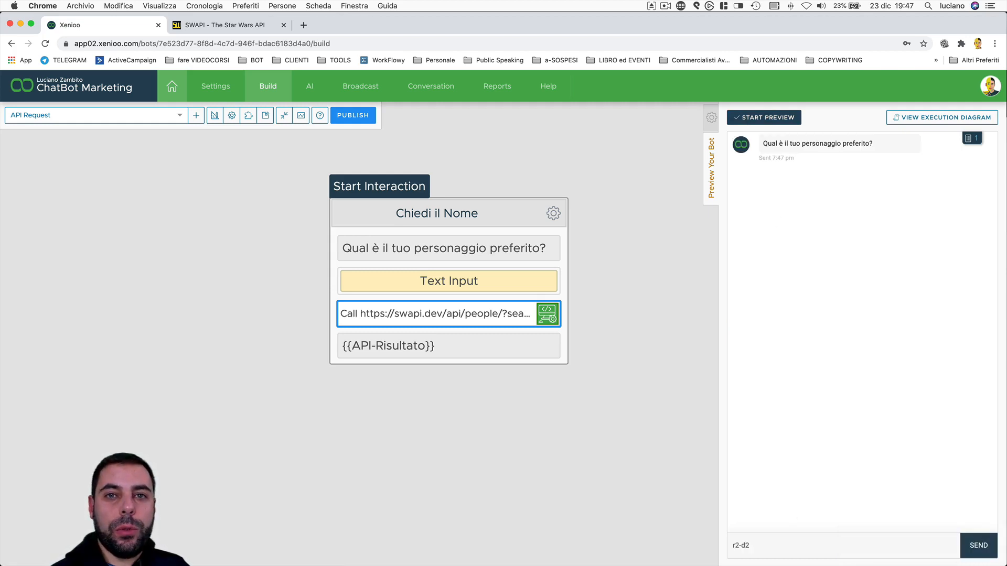
pyautogui.press('Return')
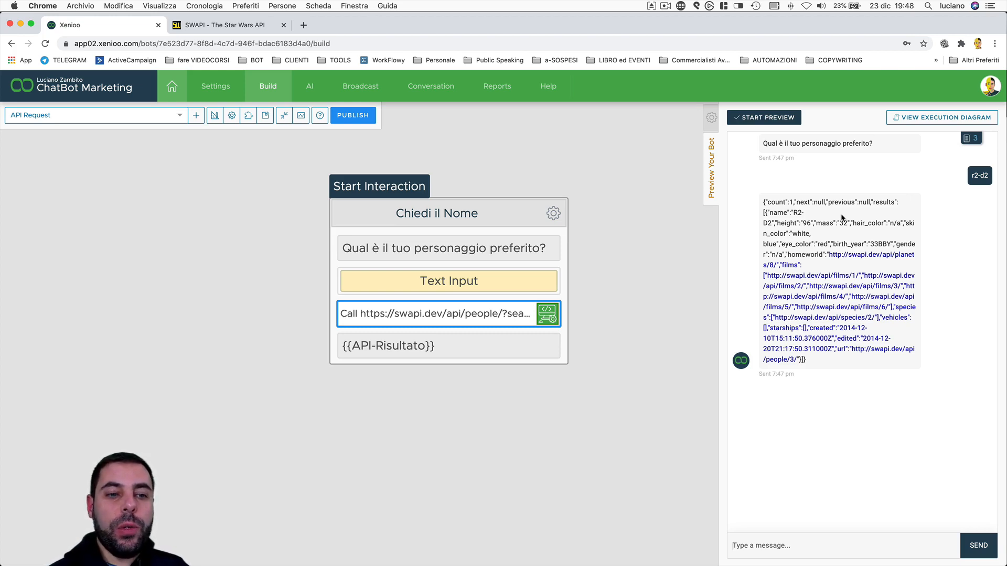
# Restart the bot preview and answer the favourite-character question with "luke"
pyautogui.click(795, 123)
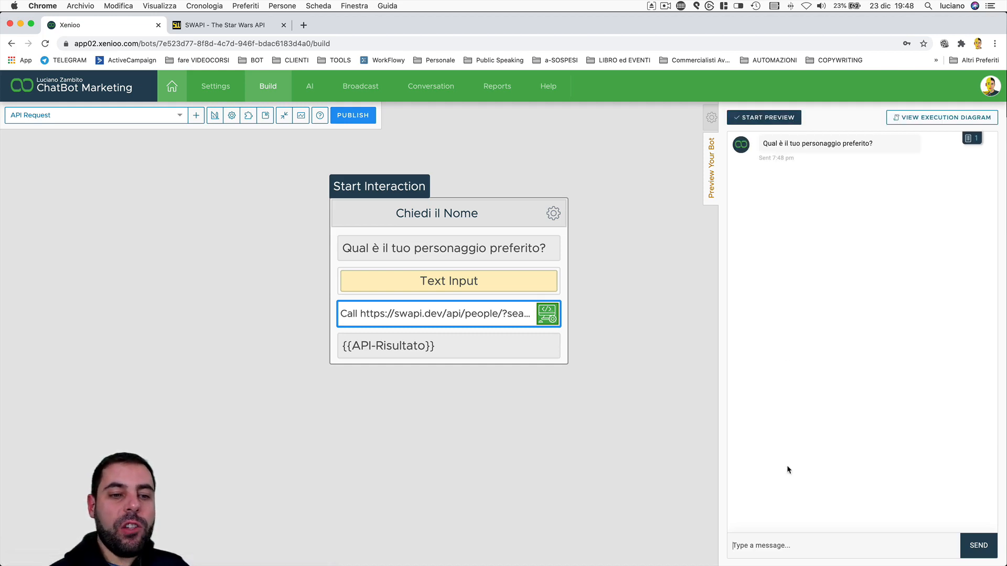
pyautogui.write('luke')
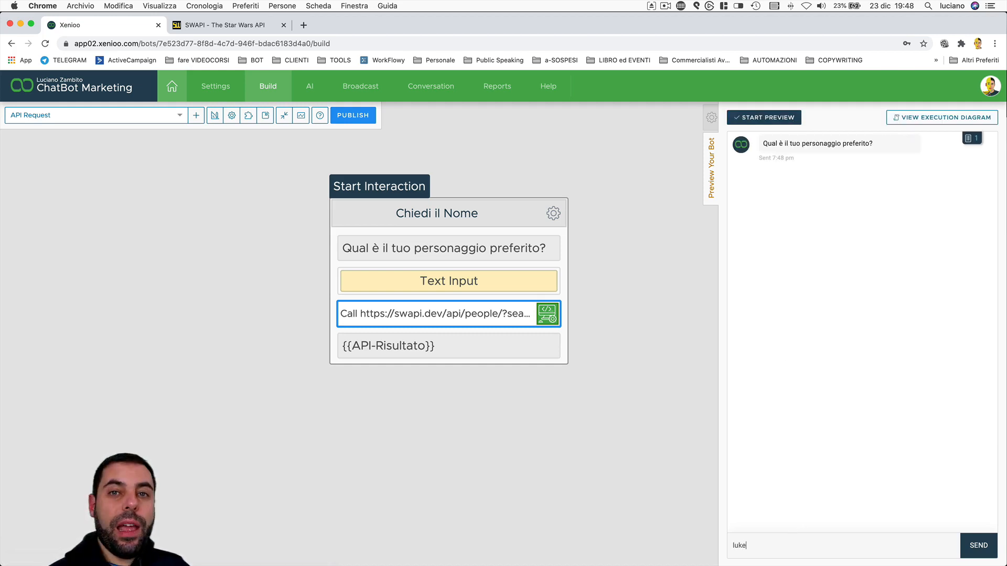
pyautogui.press('Return')
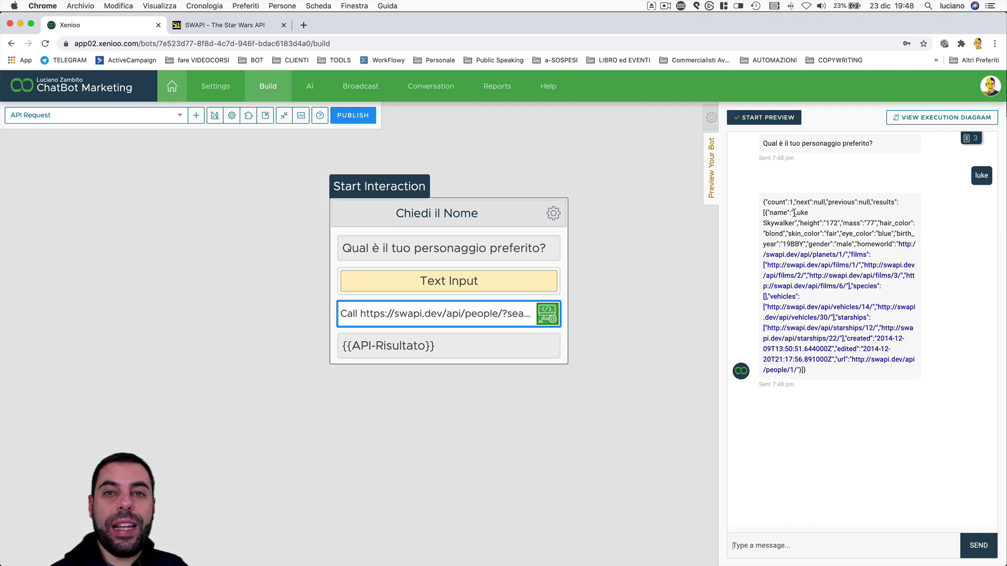
# Examine the JSON response for "luke" in the preview, focusing on the name, height, mass and hair_color fields
pyautogui.moveTo(793, 213); pyautogui.dragTo(892, 249)
pyautogui.click(941, 293)
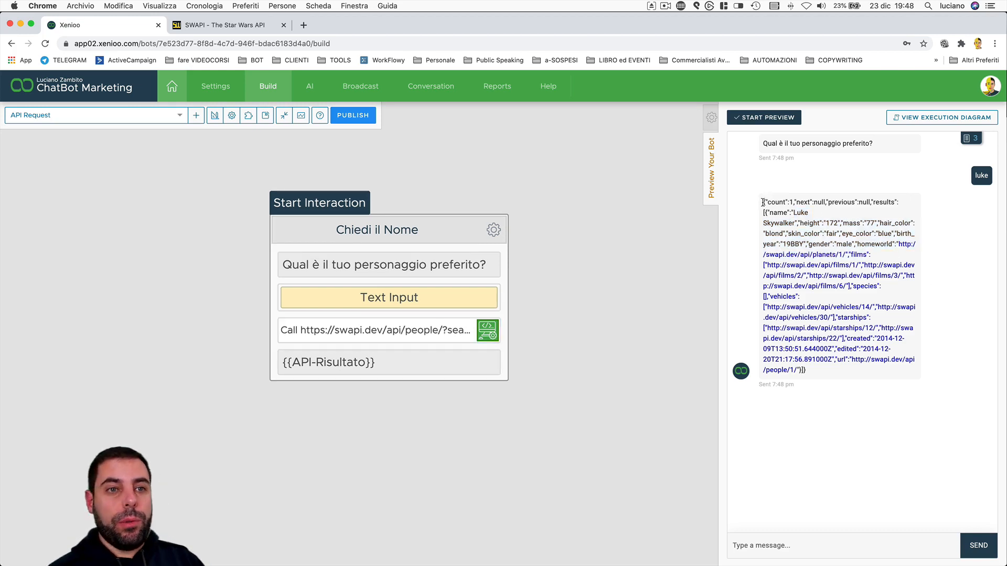
pyautogui.moveTo(763, 202); pyautogui.dragTo(891, 372)
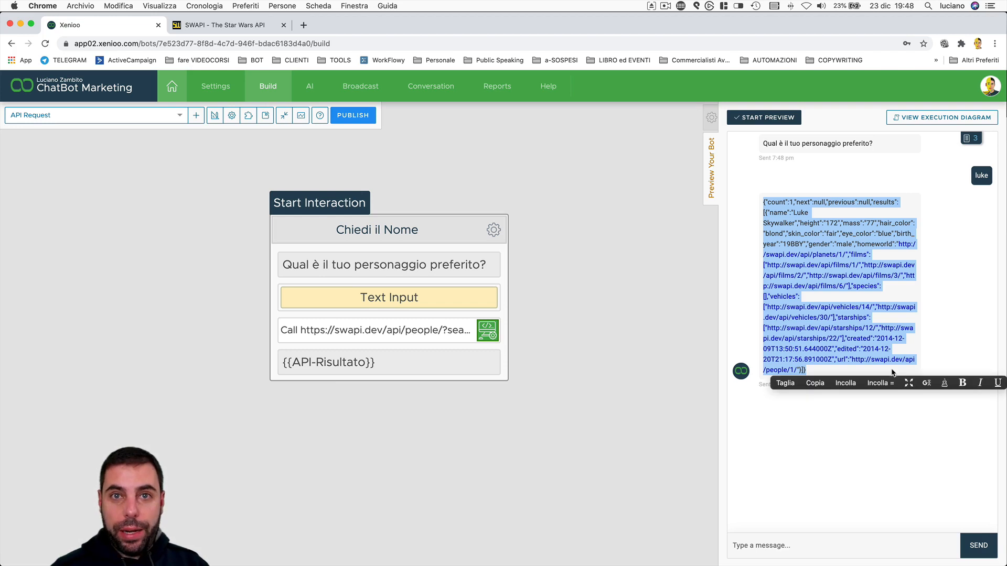
pyautogui.click(821, 212)
pyautogui.doubleClick(808, 222)
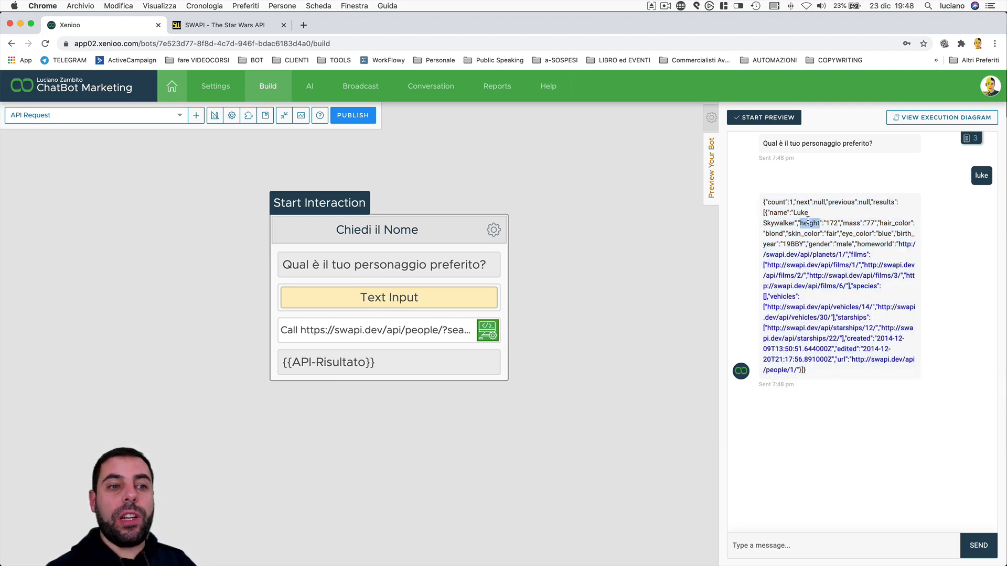
pyautogui.doubleClick(853, 223)
pyautogui.doubleClick(893, 222)
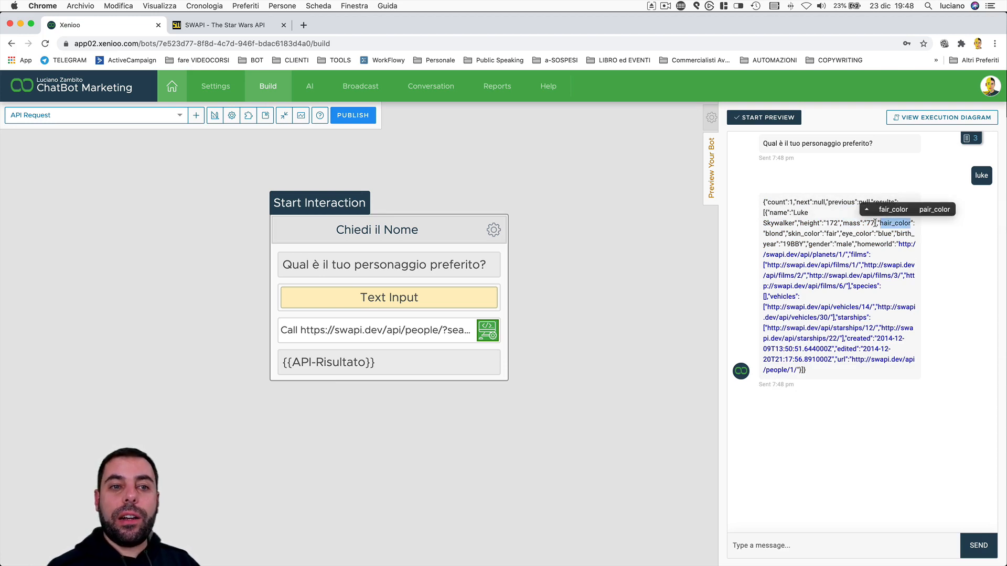
pyautogui.click(830, 233)
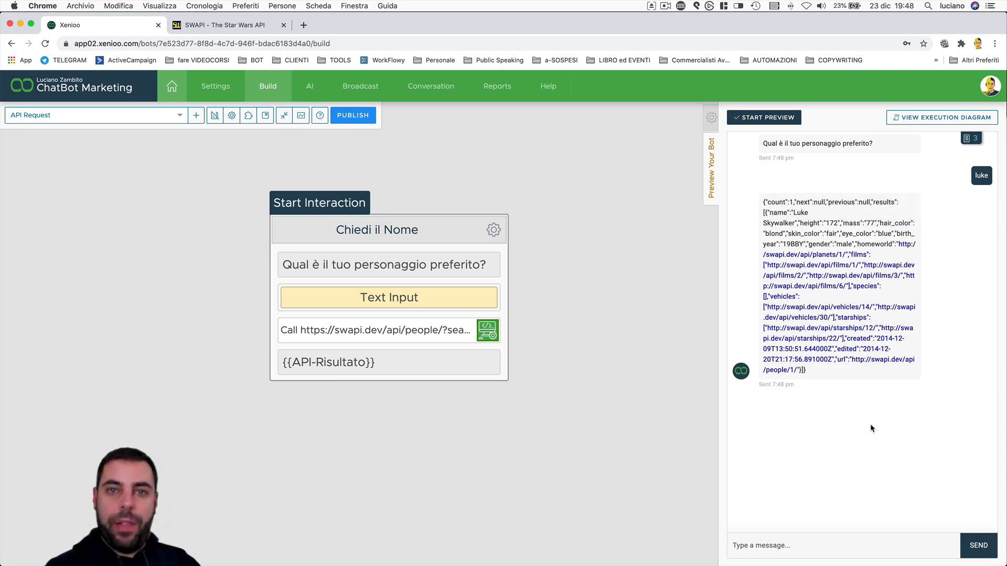
# Make the "Mappa risposta" interaction the start interaction and save it
pyautogui.moveTo(606, 474); pyautogui.dragTo(283, 476)
pyautogui.moveTo(462, 382); pyautogui.dragTo(279, 378)
pyautogui.click(346, 217)
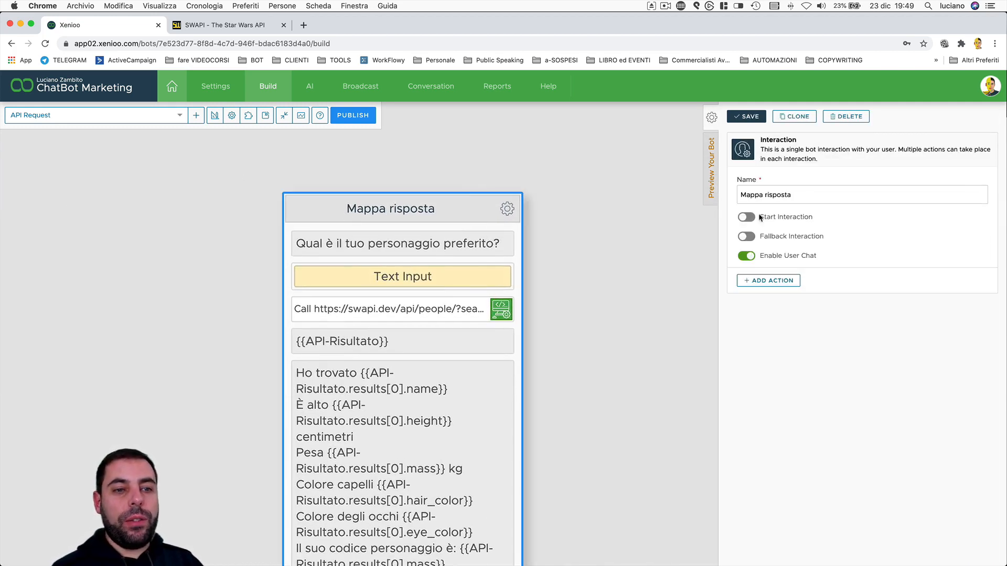
pyautogui.click(747, 216)
pyautogui.click(762, 117)
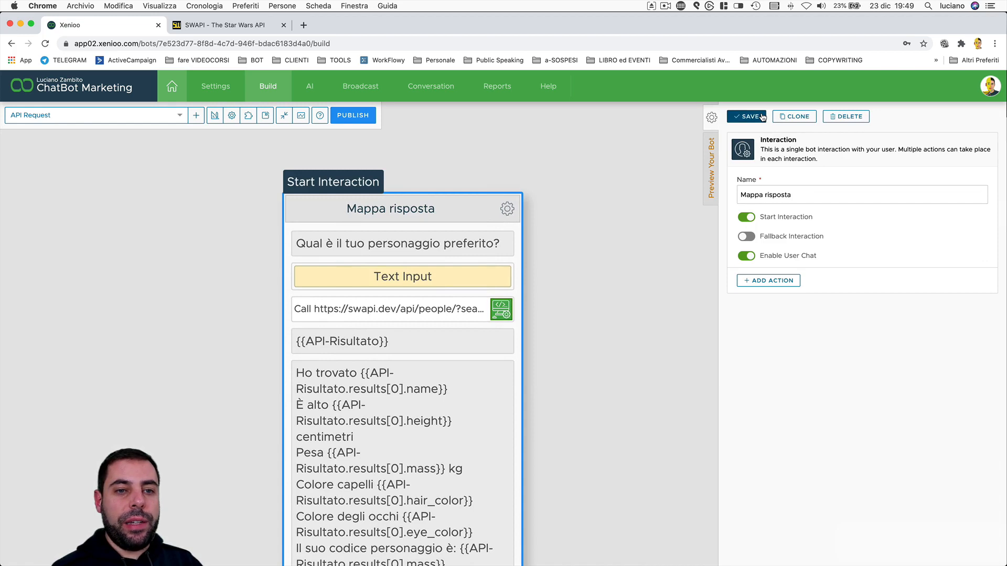
pyautogui.click(749, 118)
# Review the API call's service URL, the {{API-Risultato}} message and the mapped text message of "Mappa risposta"
pyautogui.moveTo(616, 401); pyautogui.dragTo(588, 360)
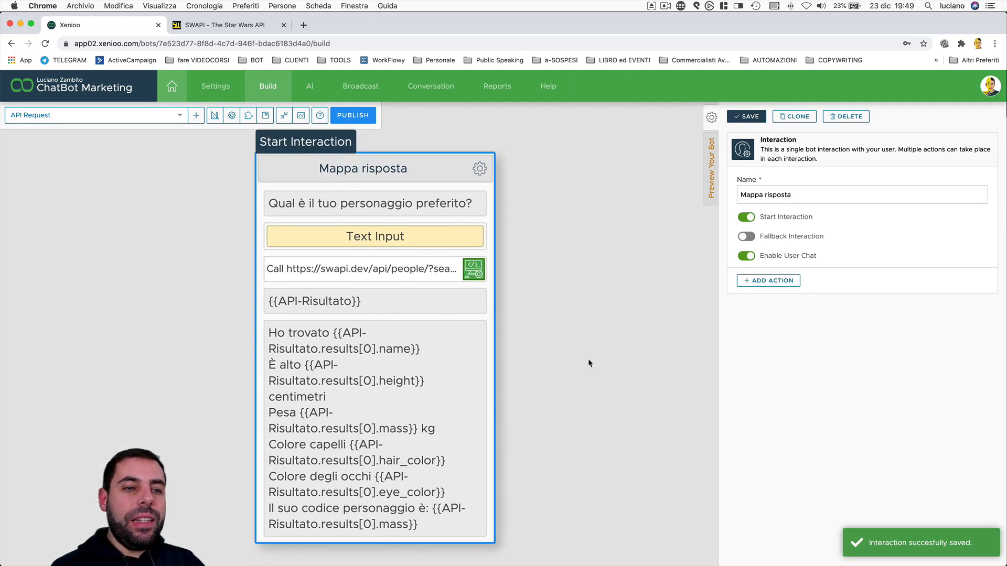
pyautogui.click(434, 268)
pyautogui.click(931, 214)
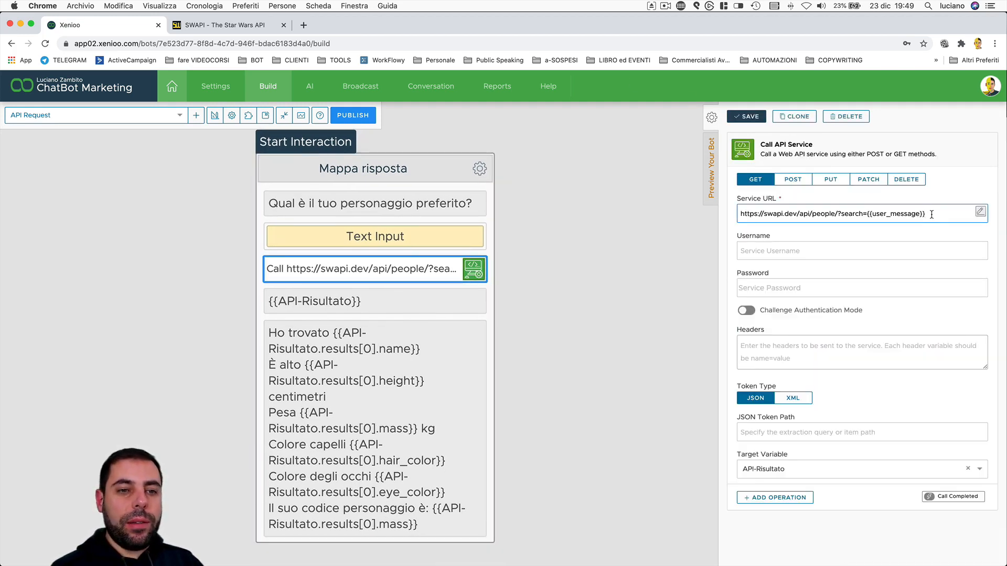
pyautogui.click(390, 304)
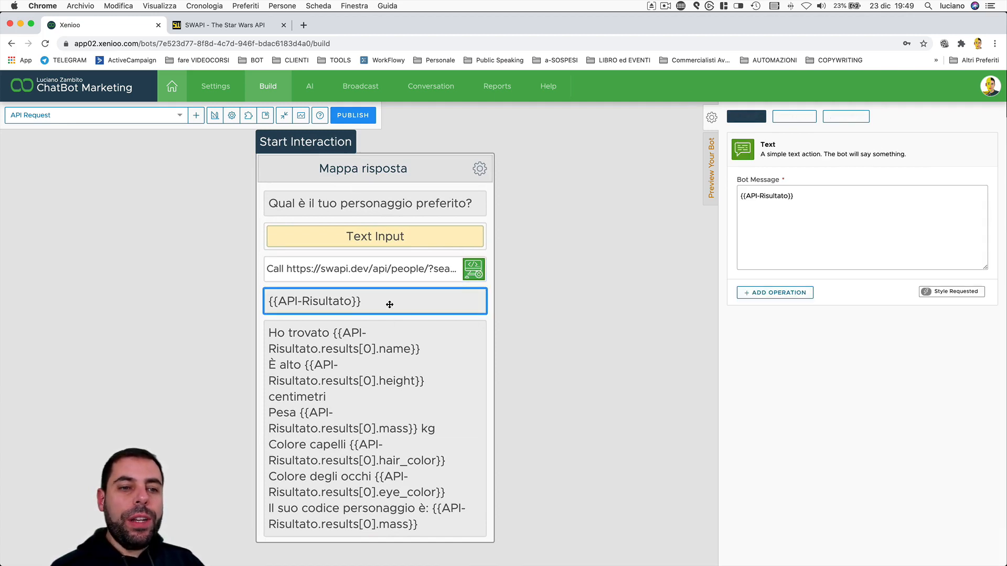
pyautogui.click(385, 343)
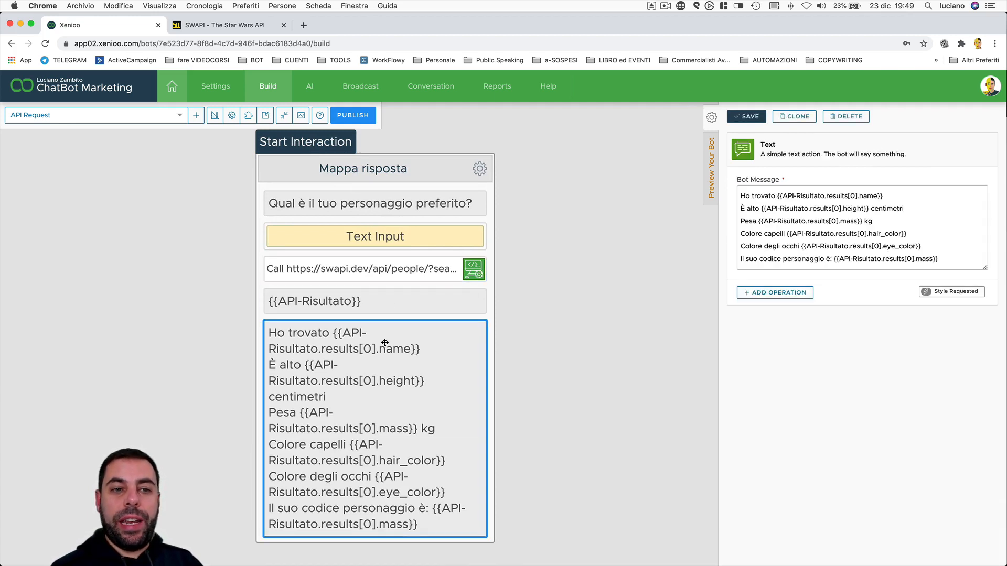
# Run the preview of "Mappa risposta" with the answer "luke" and examine the formatted character message
pyautogui.click(711, 176)
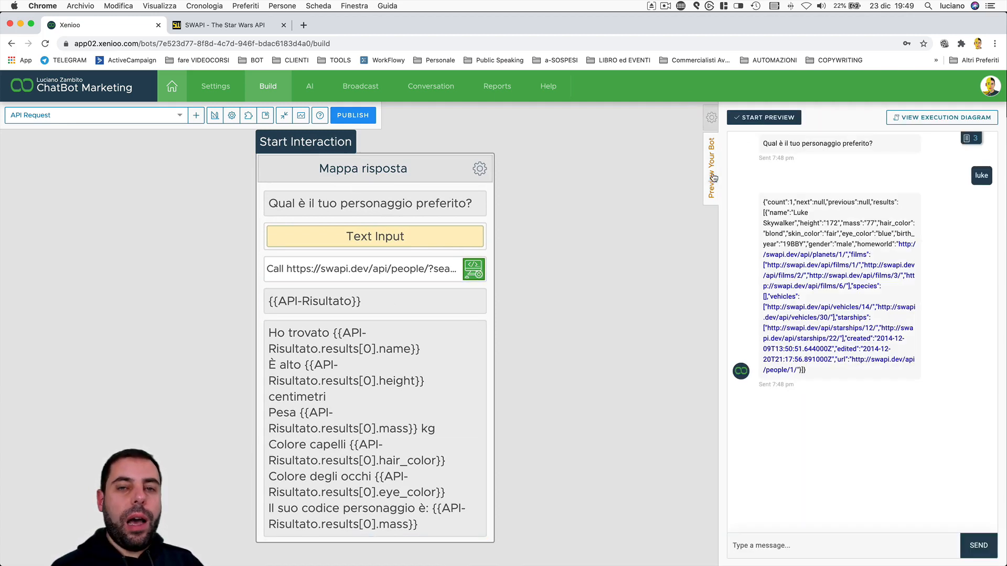
pyautogui.click(776, 117)
pyautogui.write('luke')
pyautogui.press('Return')
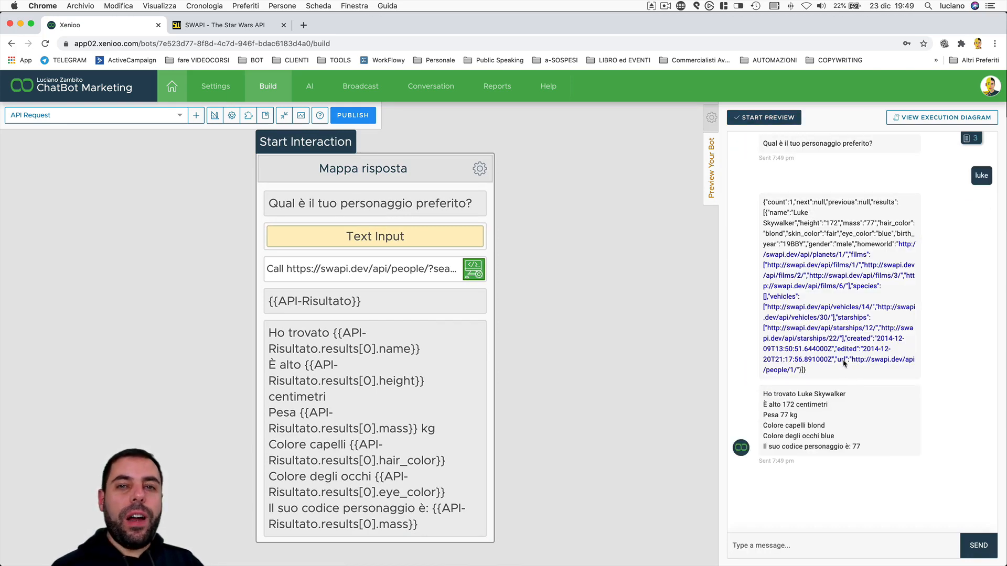
pyautogui.scroll(5, 852, 426)
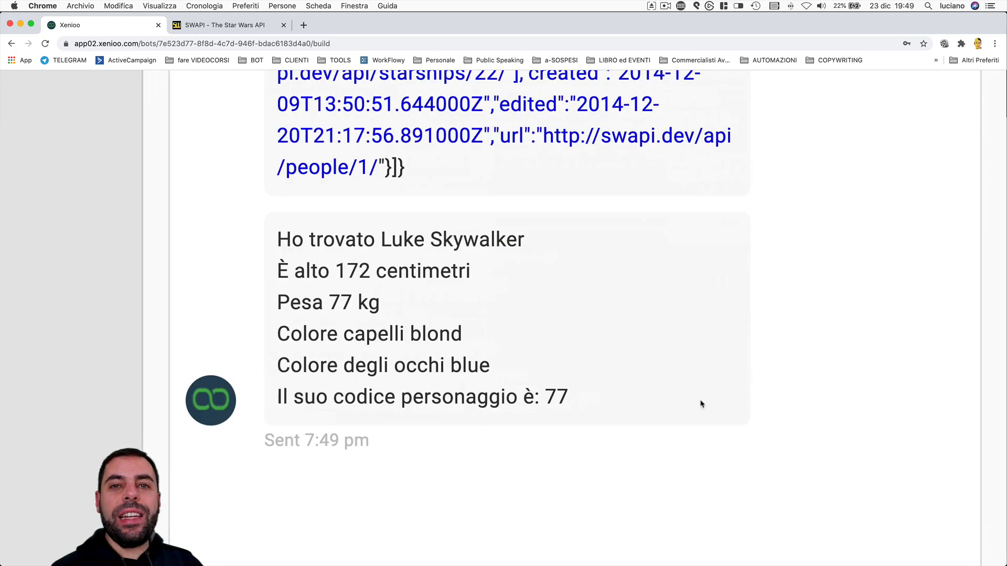
pyautogui.moveTo(277, 239); pyautogui.dragTo(520, 245)
pyautogui.scroll(10, 575, 250)
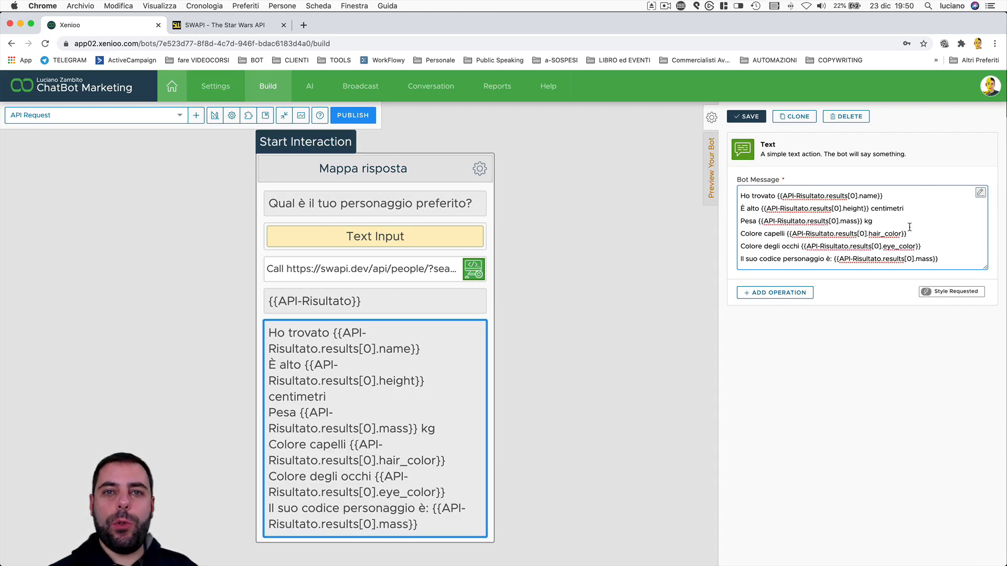
# Examine how the mapped message of "Mappa risposta" builds its placeholders from API-Risultato, results[0] and the name, height, mass and hair_color fields
pyautogui.doubleClick(788, 196)
pyautogui.moveTo(788, 196); pyautogui.dragTo(823, 197)
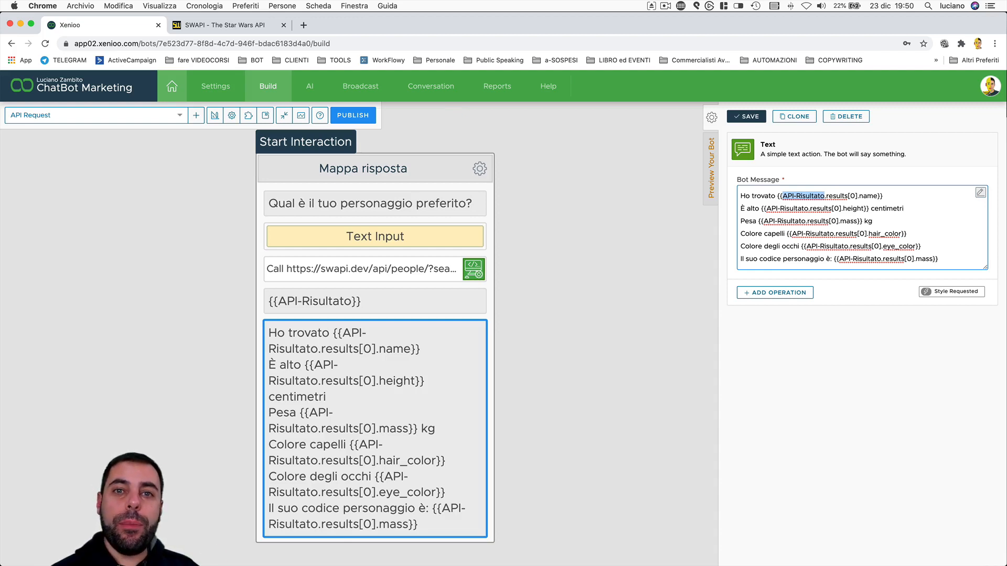
pyautogui.doubleClick(837, 197)
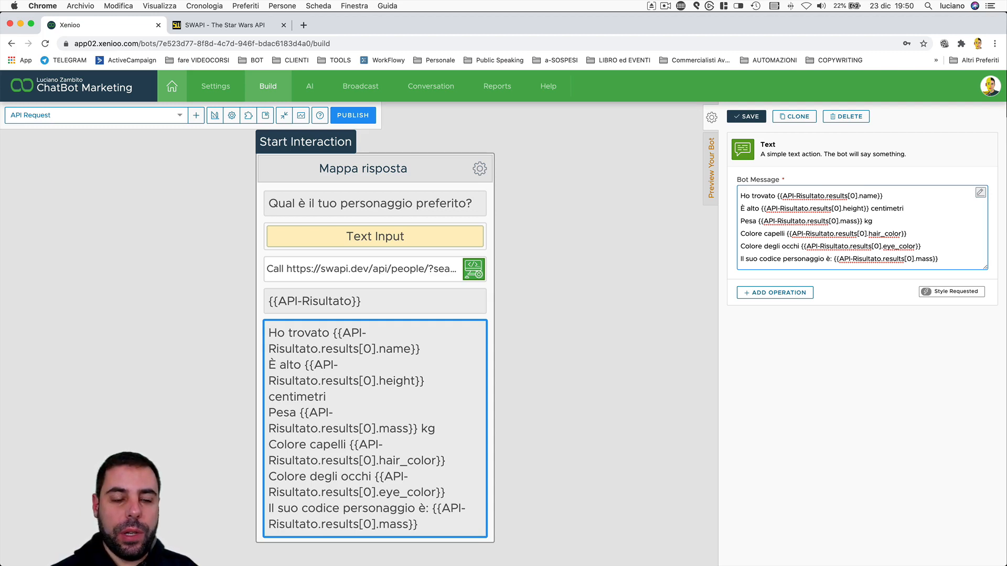
pyautogui.doubleClick(869, 196)
pyautogui.doubleClick(849, 209)
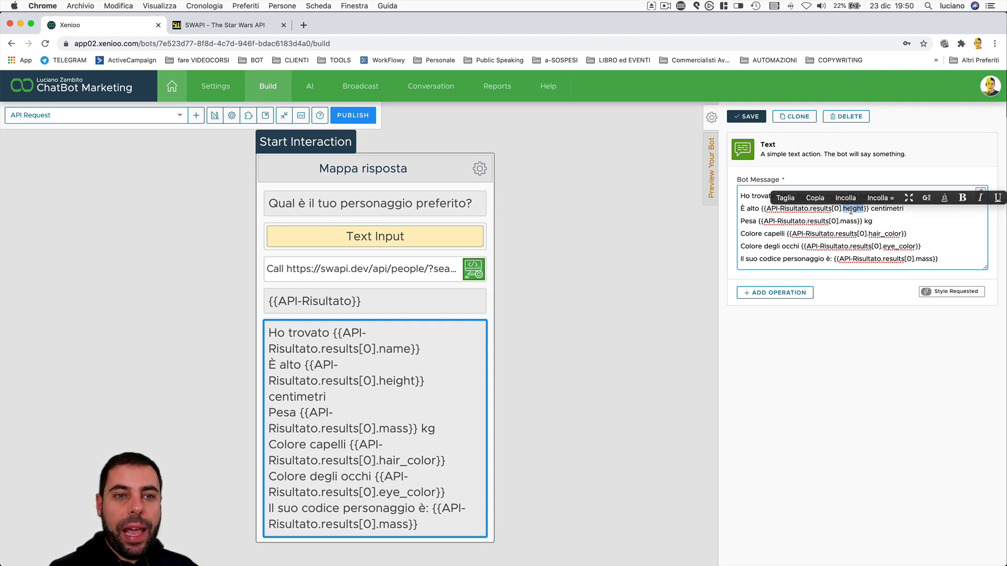
pyautogui.doubleClick(850, 223)
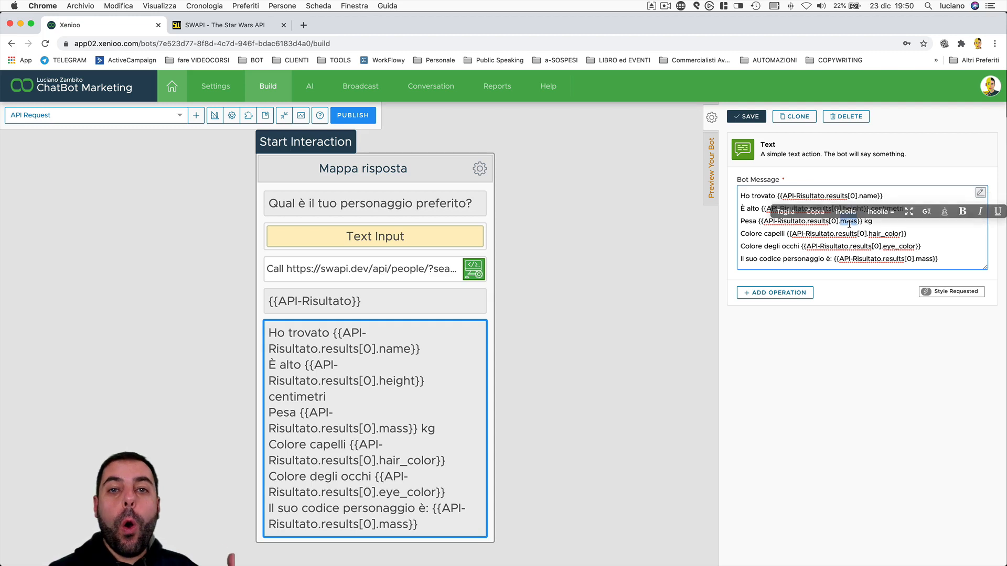
pyautogui.doubleClick(889, 233)
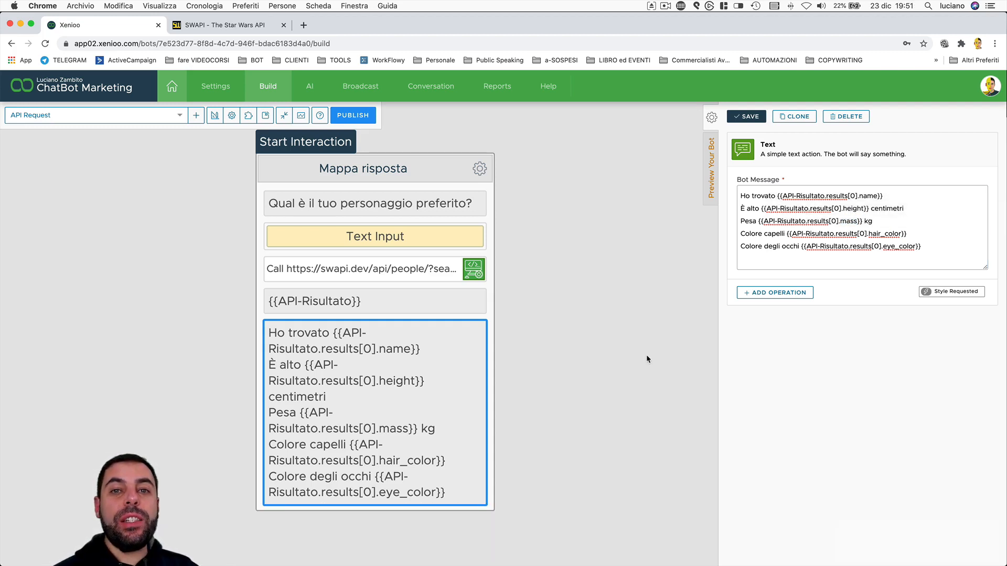